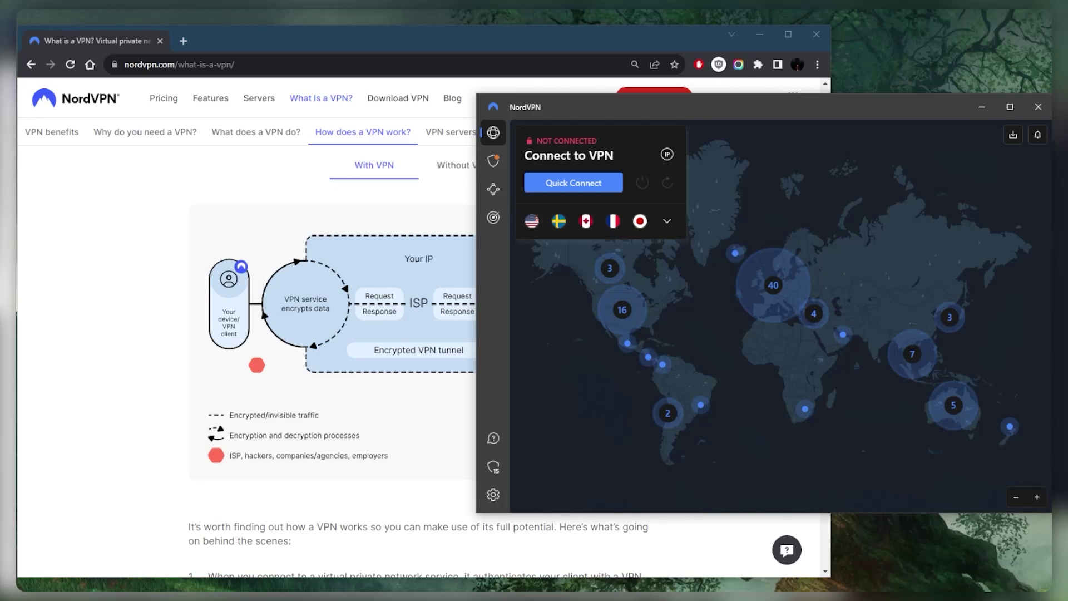
# Step: View the 'How does a VPN work?' diagram in Chrome, then bring NordVPN back in front
pyautogui.click(143, 269)
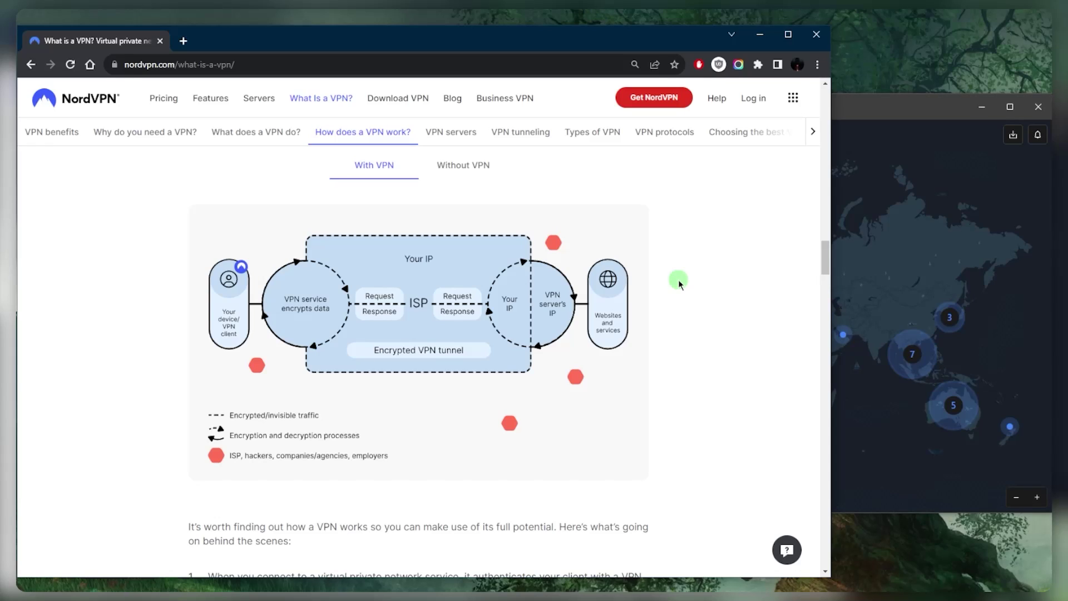
pyautogui.click(955, 245)
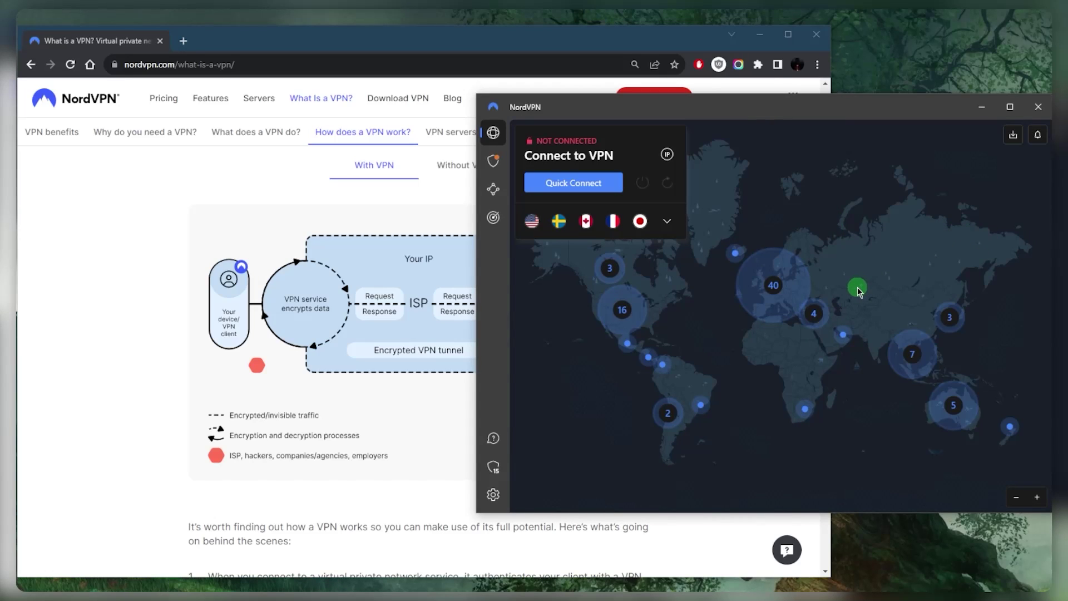
# Step: Connect NordVPN to the United States server and load whatismyipaddress.com in a new Chrome tab
pyautogui.click(532, 221)
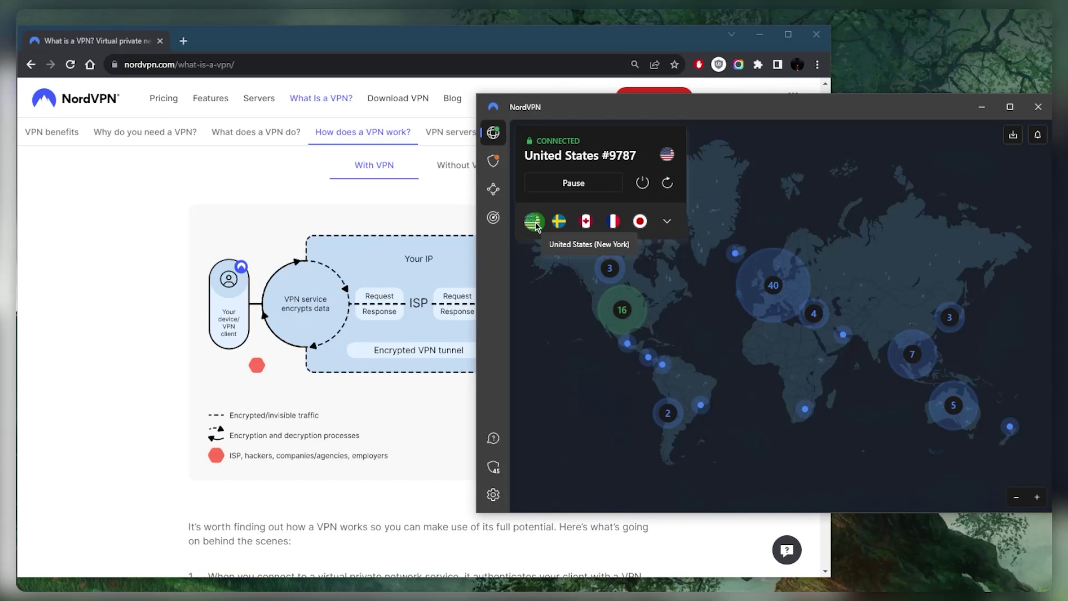
pyautogui.click(185, 41)
pyautogui.write('wha')
pyautogui.press('Return')
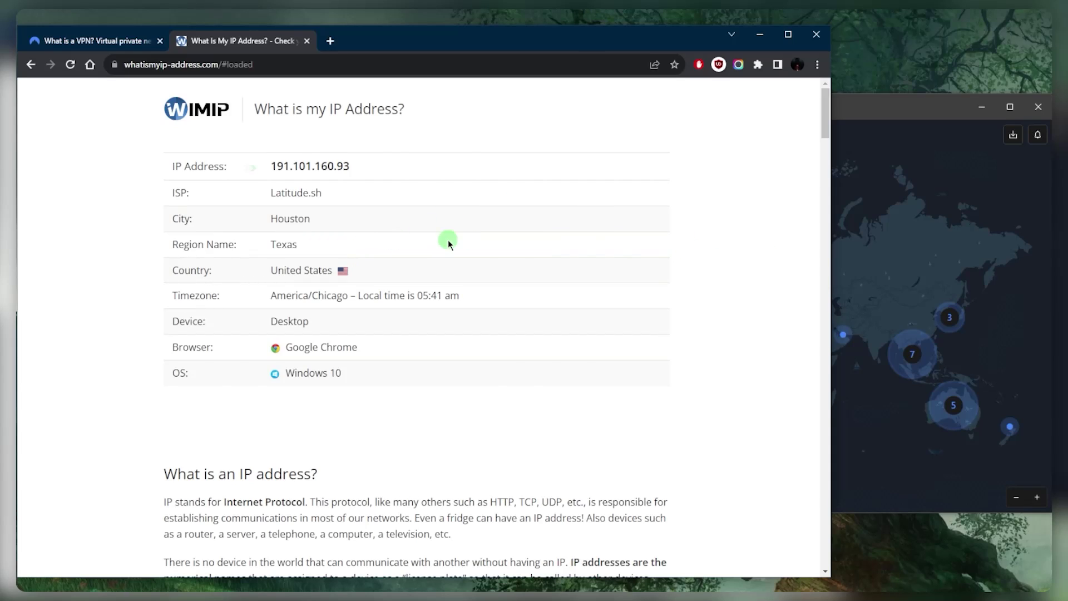
# Step: Confirm NordVPN's US connection, then return Chrome to the 'What is a VPN?' tab
pyautogui.click(904, 204)
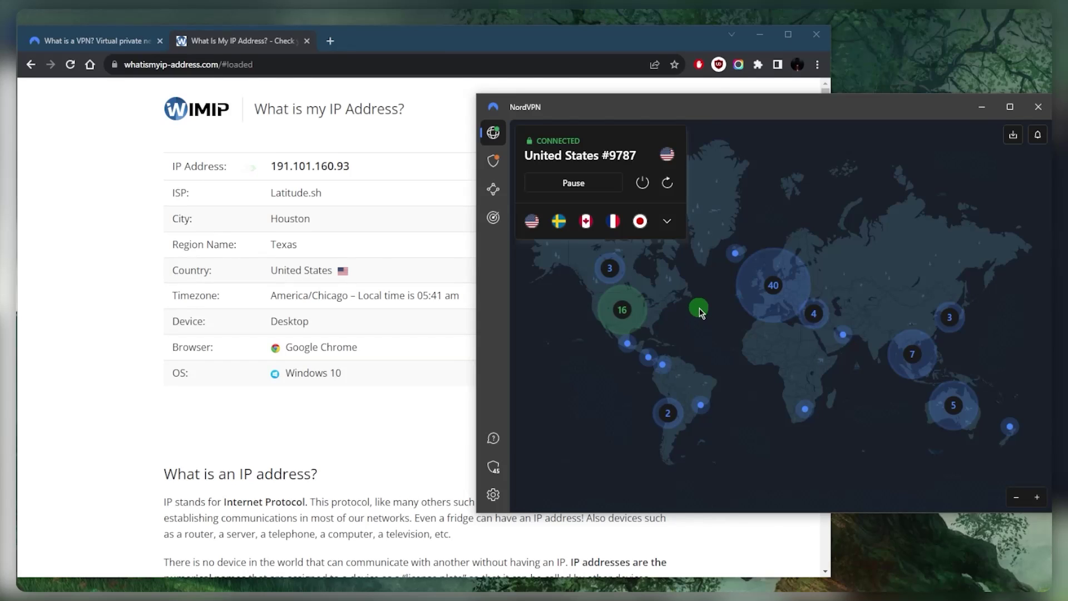
pyautogui.click(121, 44)
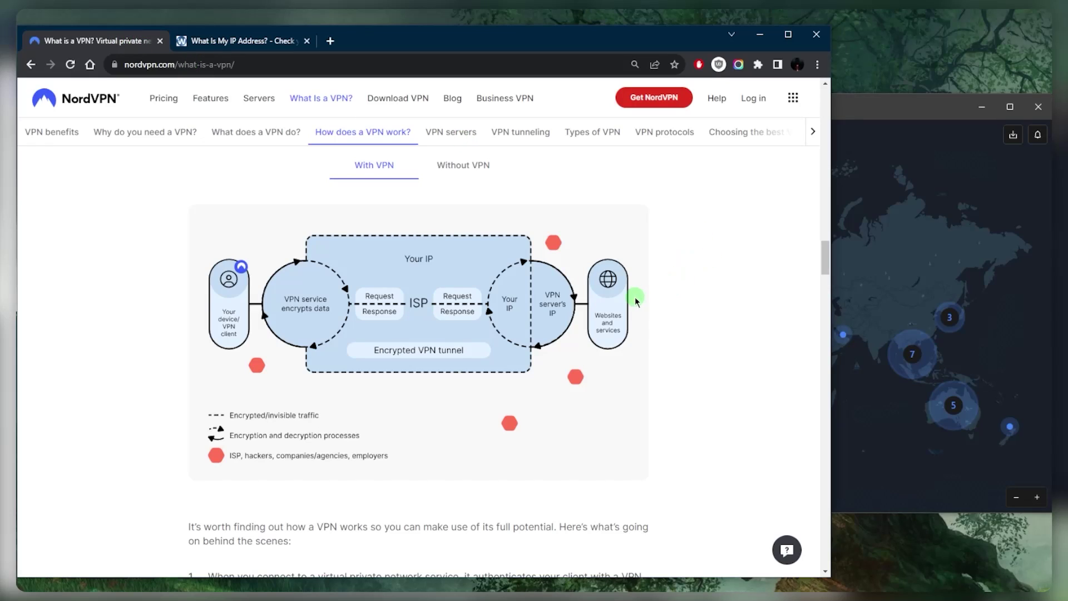
# Step: Pick Italy from NordVPN's full country list to connect to Italy #269
pyautogui.click(872, 295)
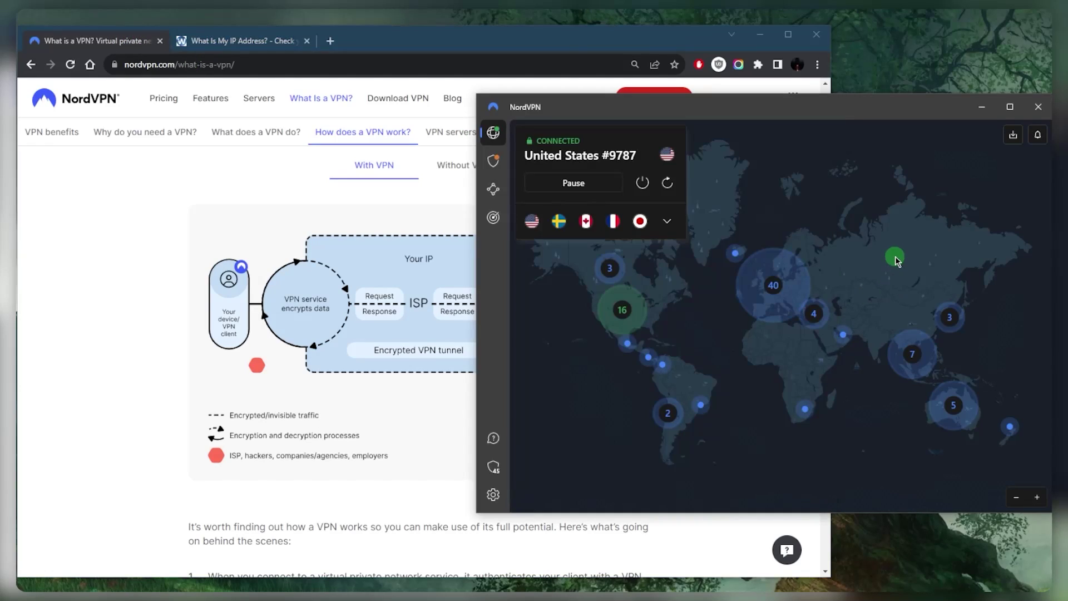
pyautogui.click(626, 312)
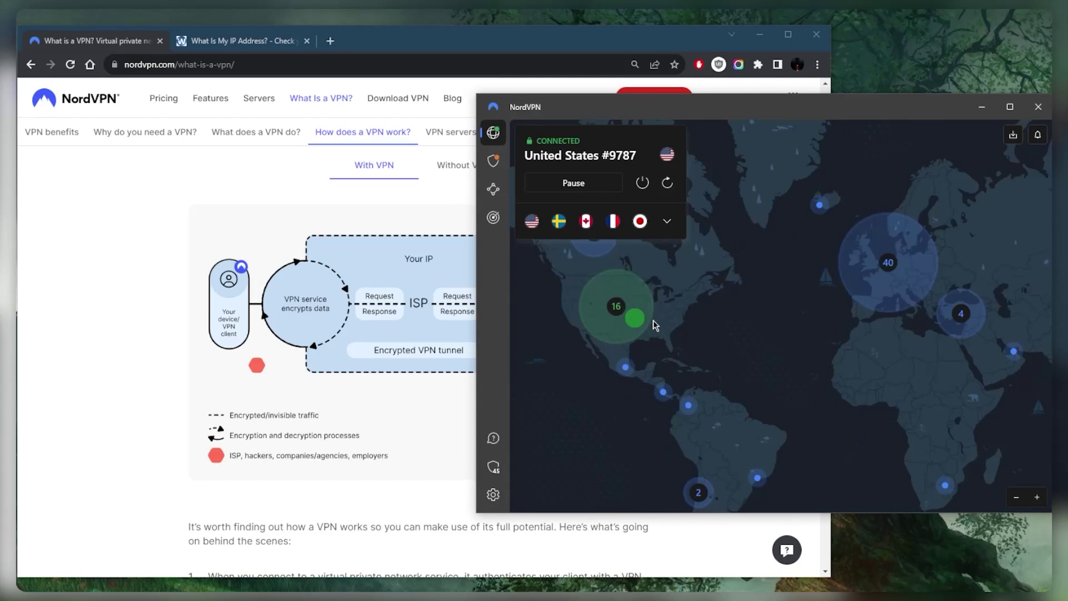
pyautogui.click(663, 224)
pyautogui.scroll(-10, 635, 384)
pyautogui.scroll(-7, 635, 387)
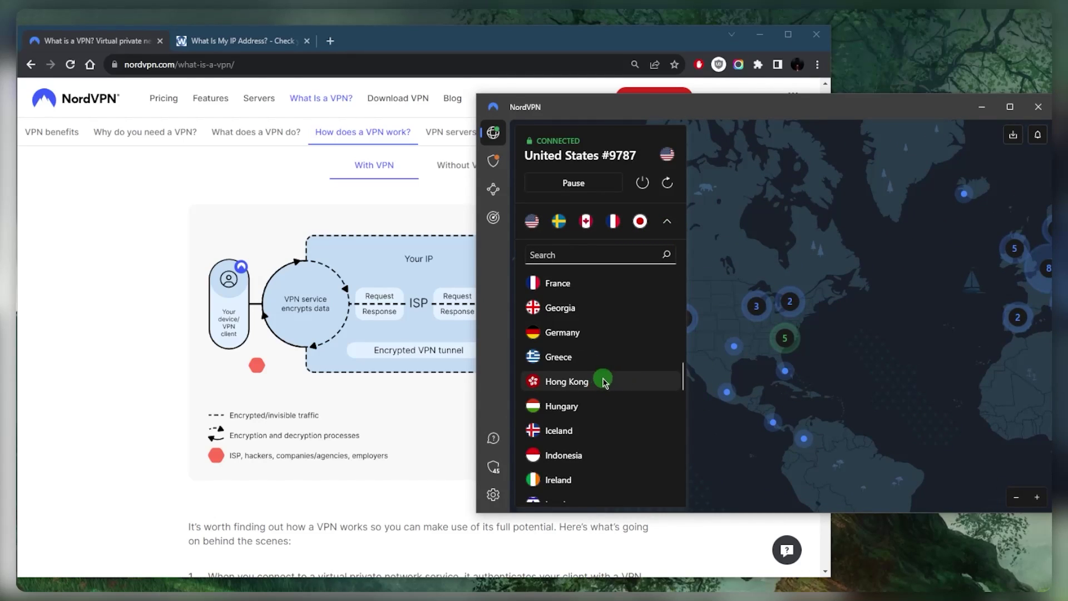
pyautogui.scroll(2, 607, 370)
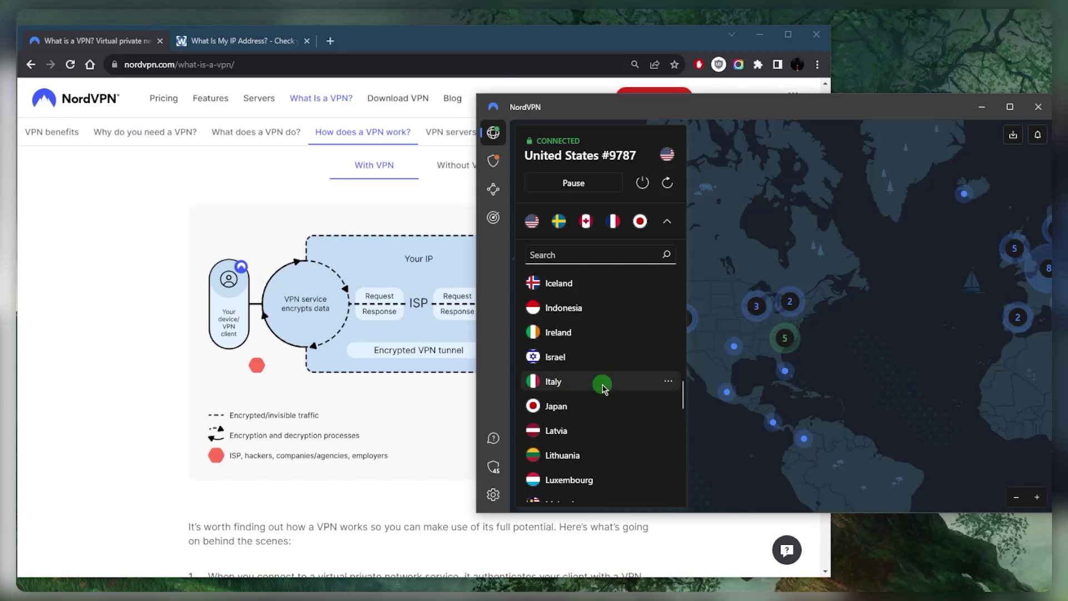
pyautogui.click(601, 383)
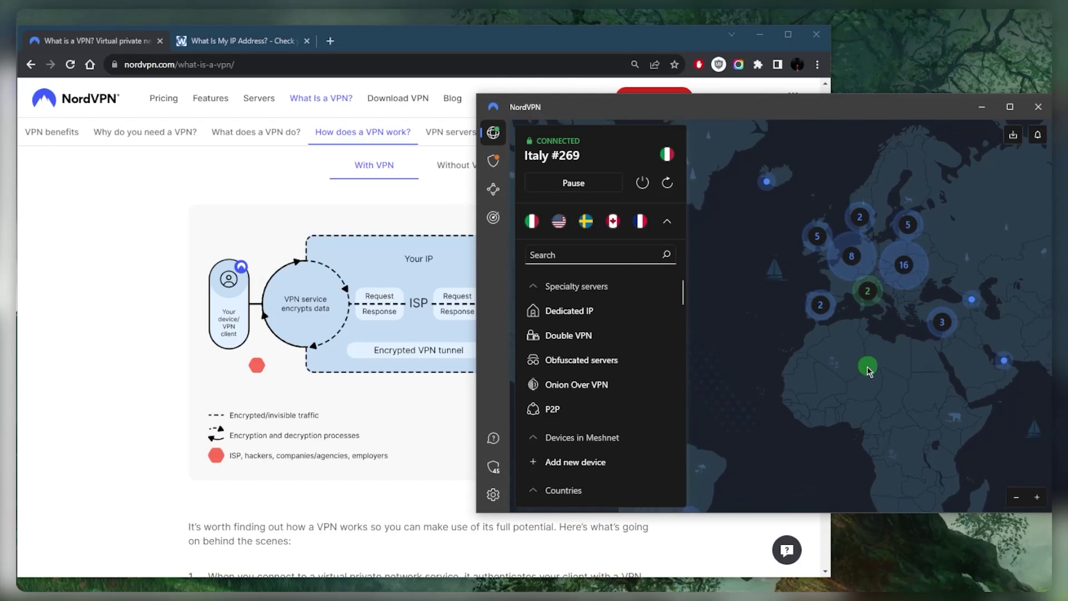
pyautogui.moveTo(847, 374); pyautogui.dragTo(843, 375)
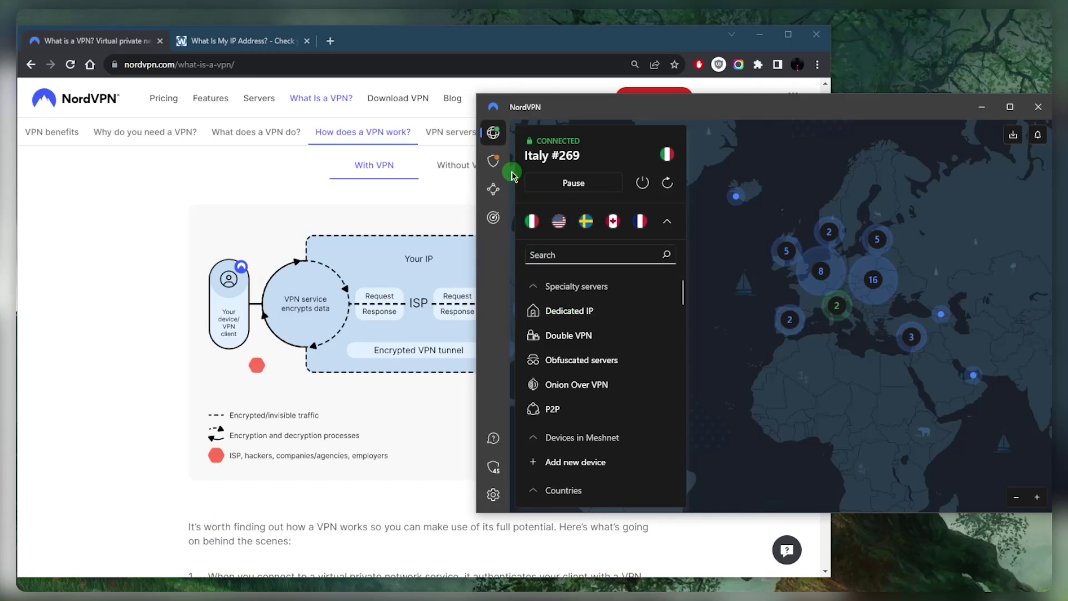
pyautogui.click(494, 189)
# Step: Glance at Dark Web Monitor, then collapse and re-expand Specialty servers in the server list
pyautogui.click(494, 217)
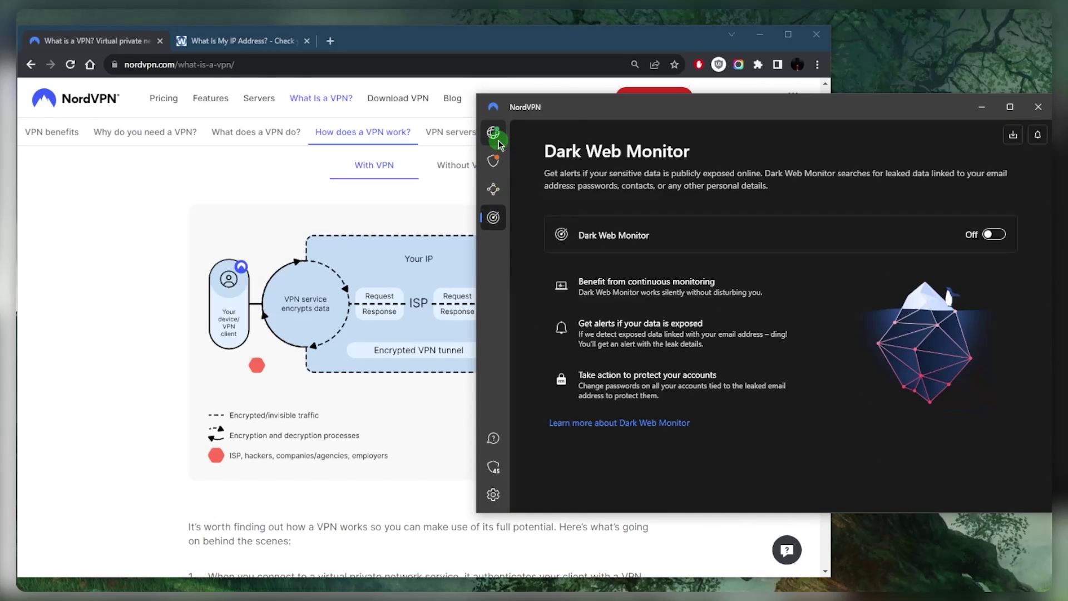
pyautogui.click(494, 133)
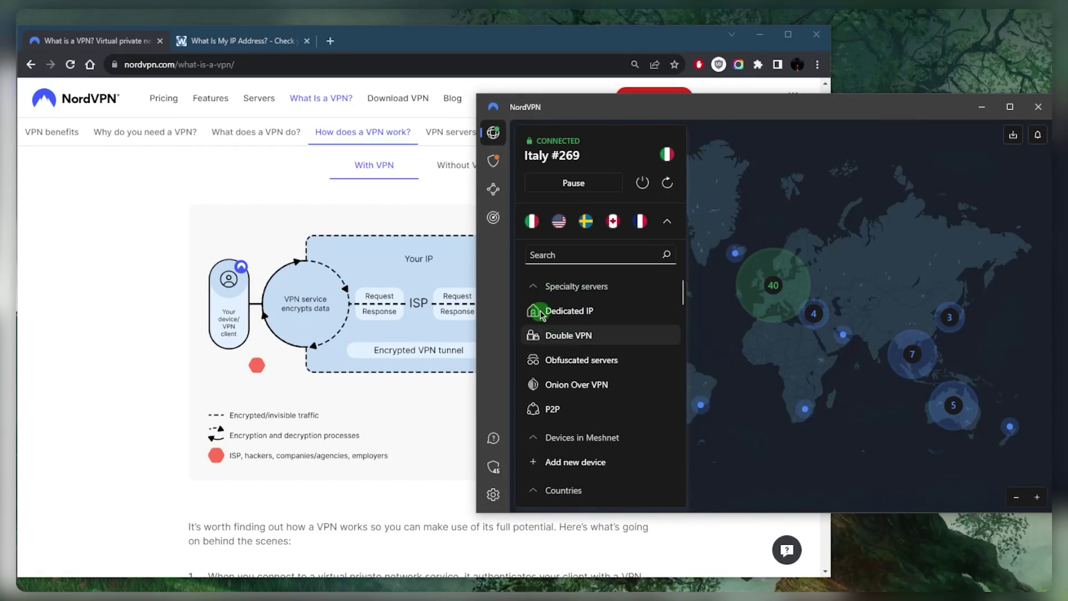
pyautogui.click(532, 285)
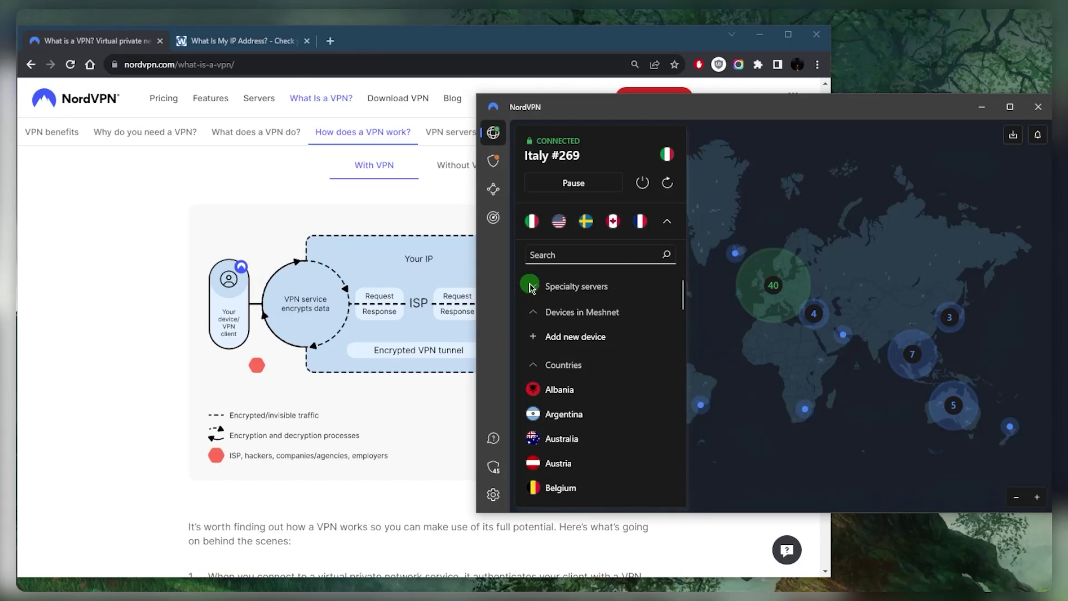
pyautogui.click(532, 285)
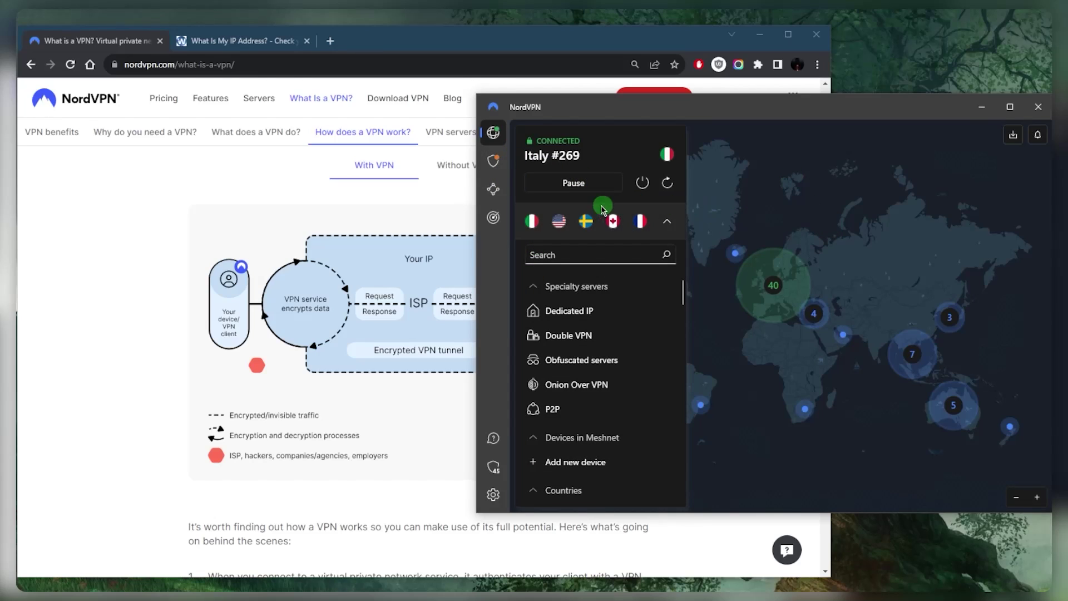
# Step: Tour the Threat Protection, Meshnet and Dark Web Monitor pages, then go to Settings
pyautogui.click(488, 161)
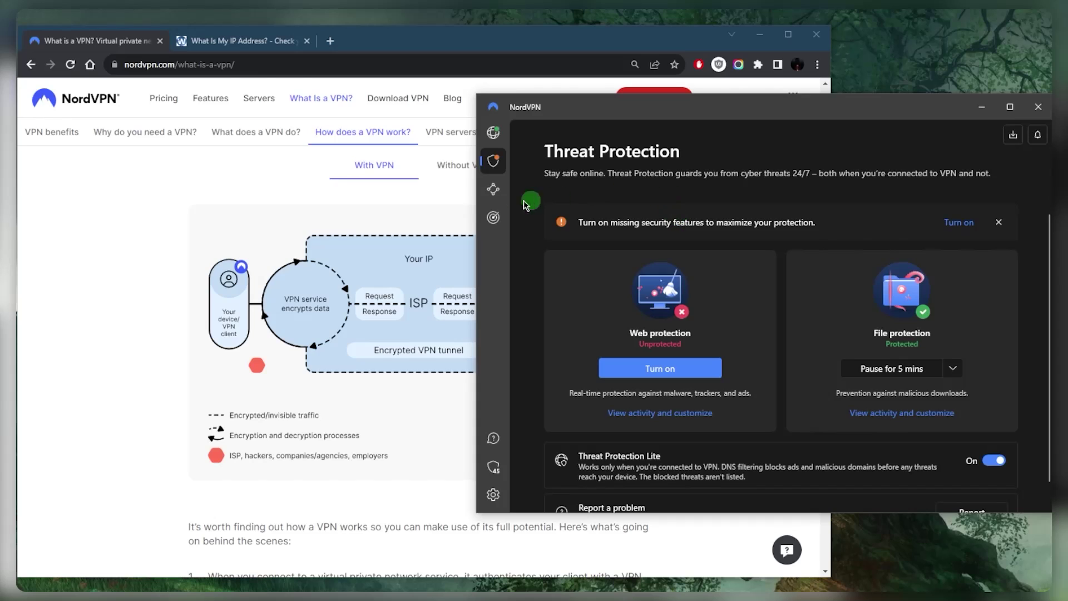
pyautogui.click(493, 190)
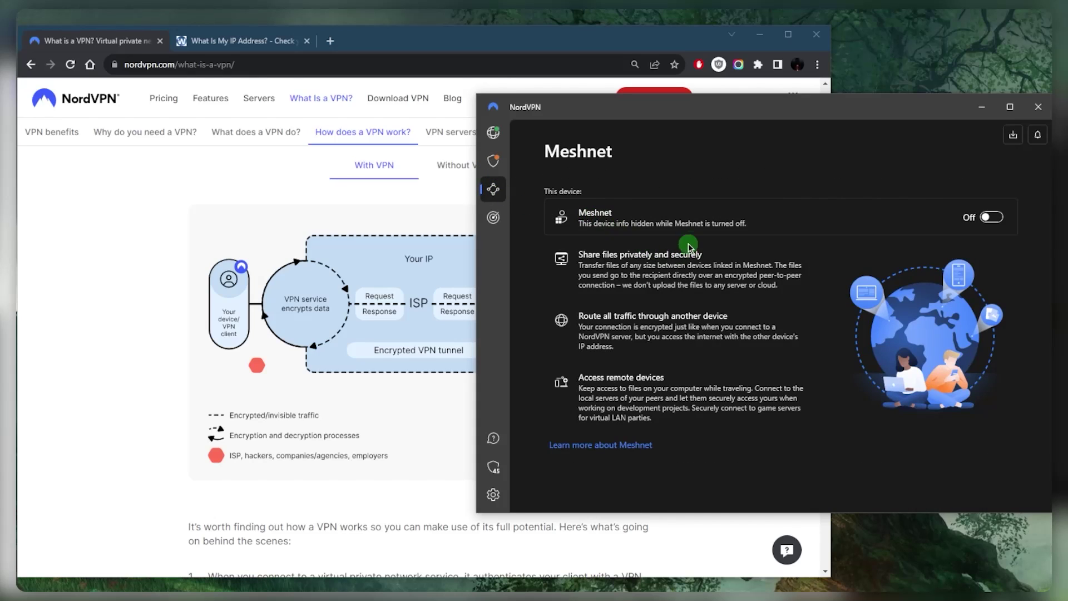
pyautogui.click(491, 219)
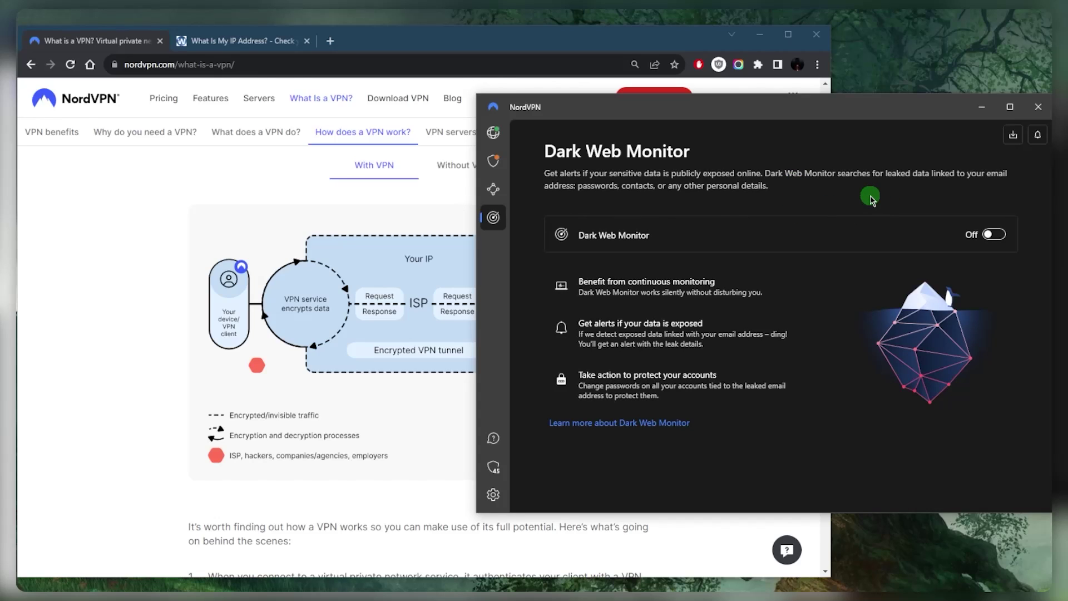
pyautogui.click(493, 132)
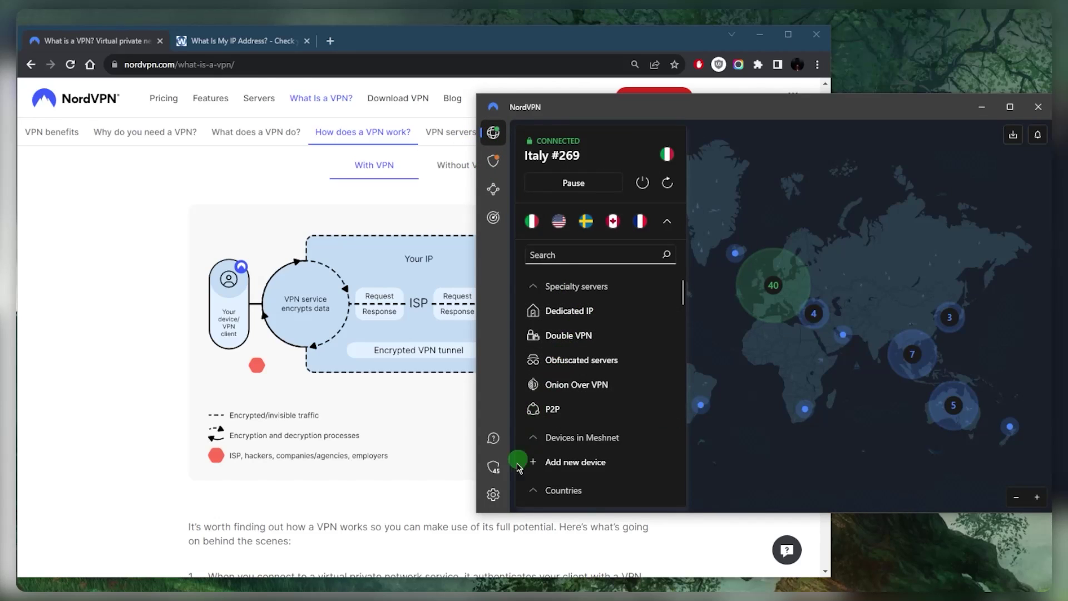
pyautogui.click(494, 495)
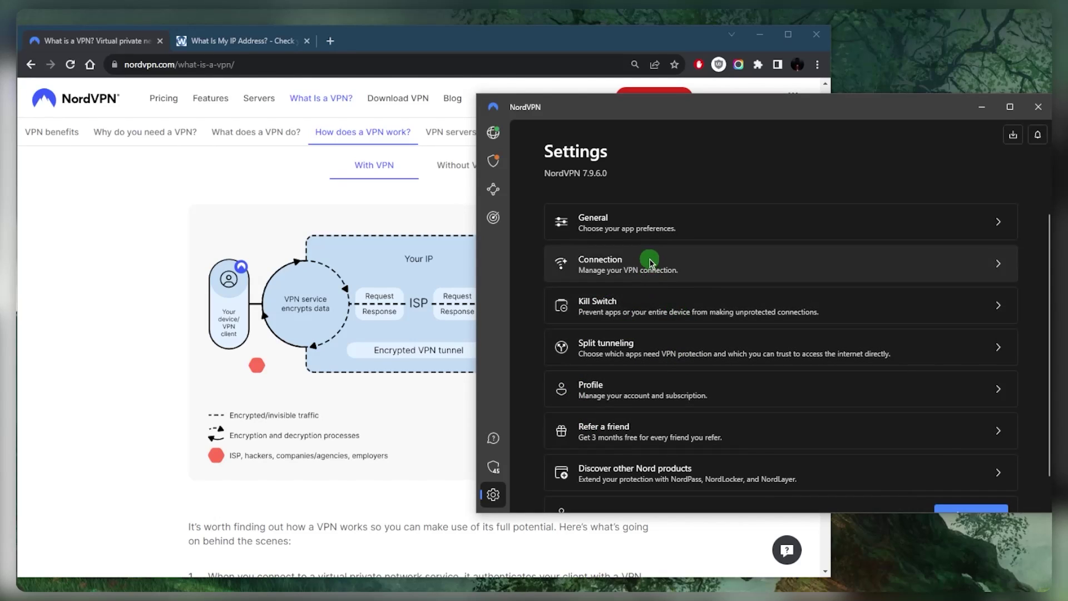
pyautogui.click(674, 263)
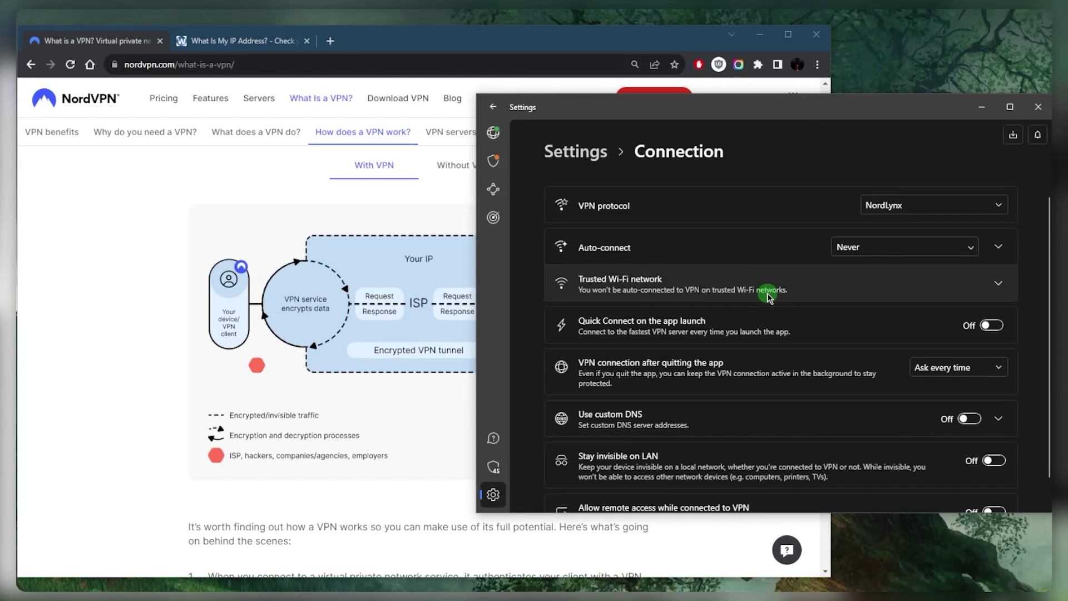
pyautogui.scroll(-1, 727, 356)
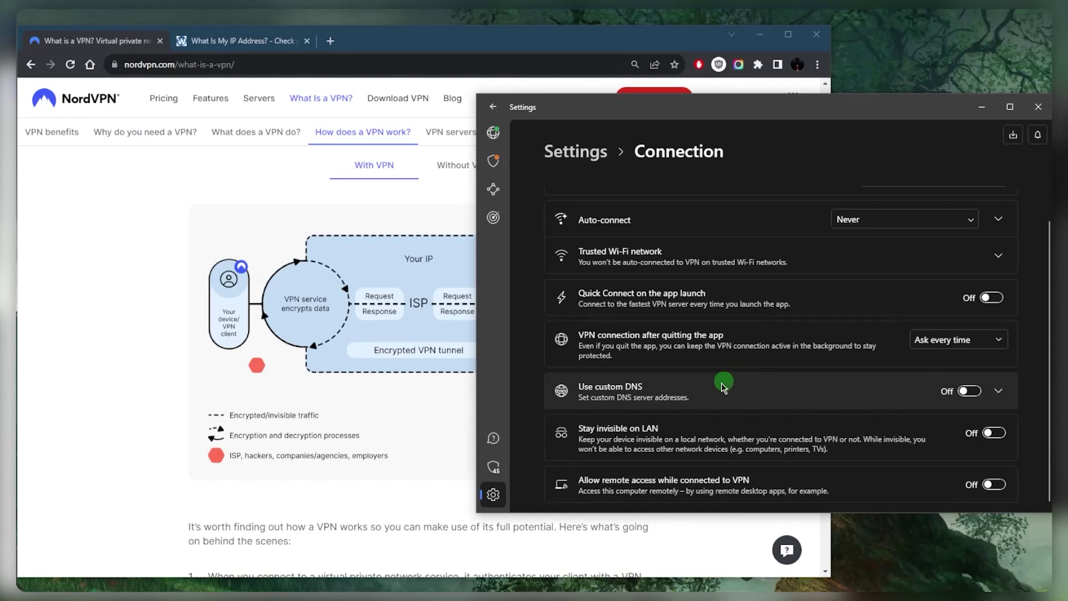
pyautogui.click(1000, 390)
pyautogui.scroll(1, 779, 398)
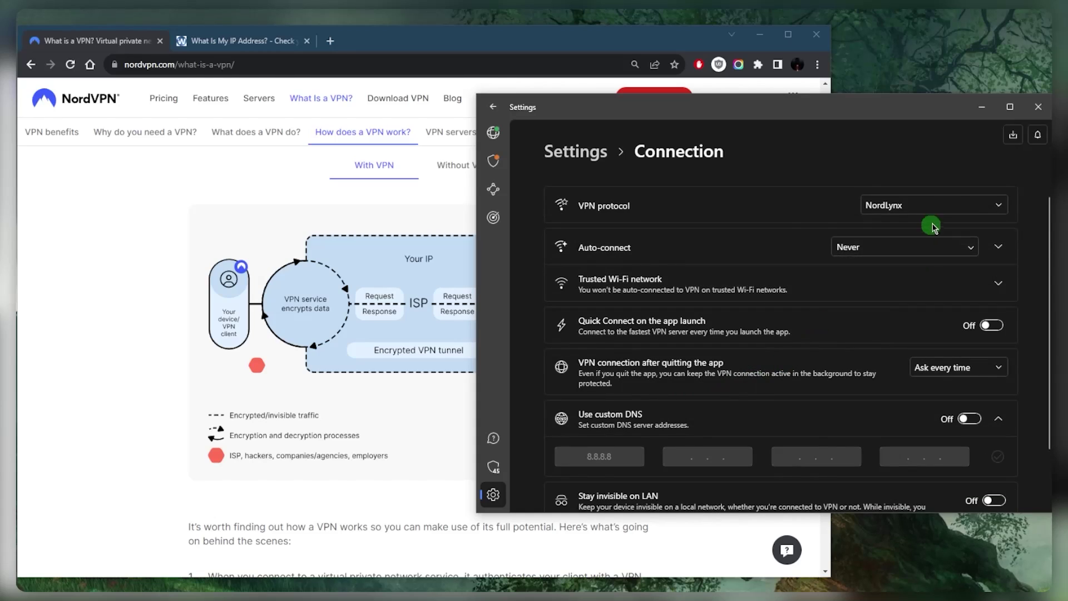
pyautogui.click(902, 204)
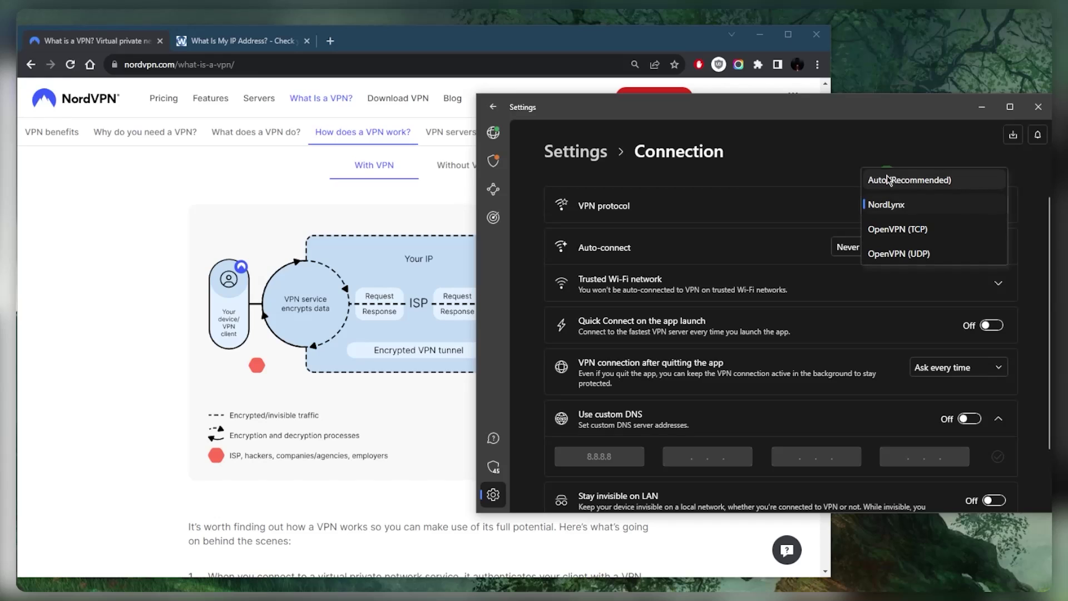
pyautogui.click(887, 205)
pyautogui.click(883, 205)
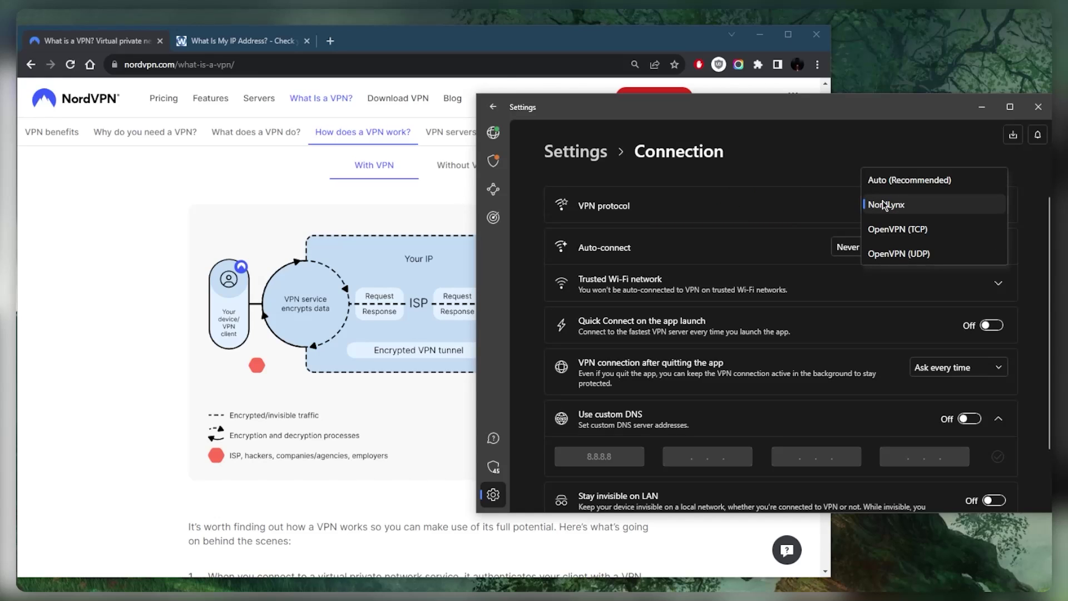
pyautogui.click(884, 205)
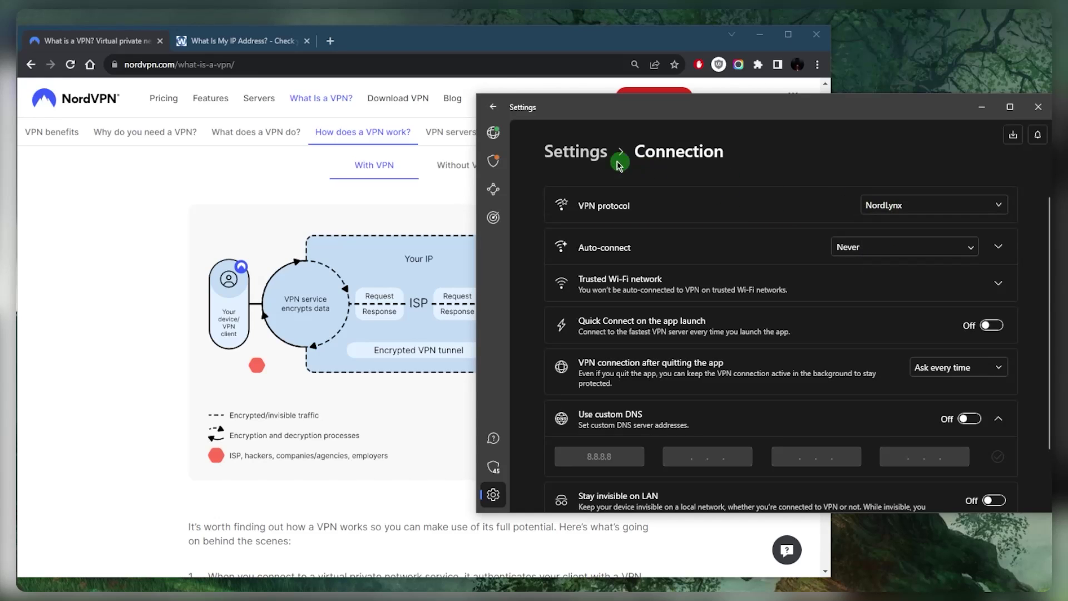
pyautogui.click(564, 155)
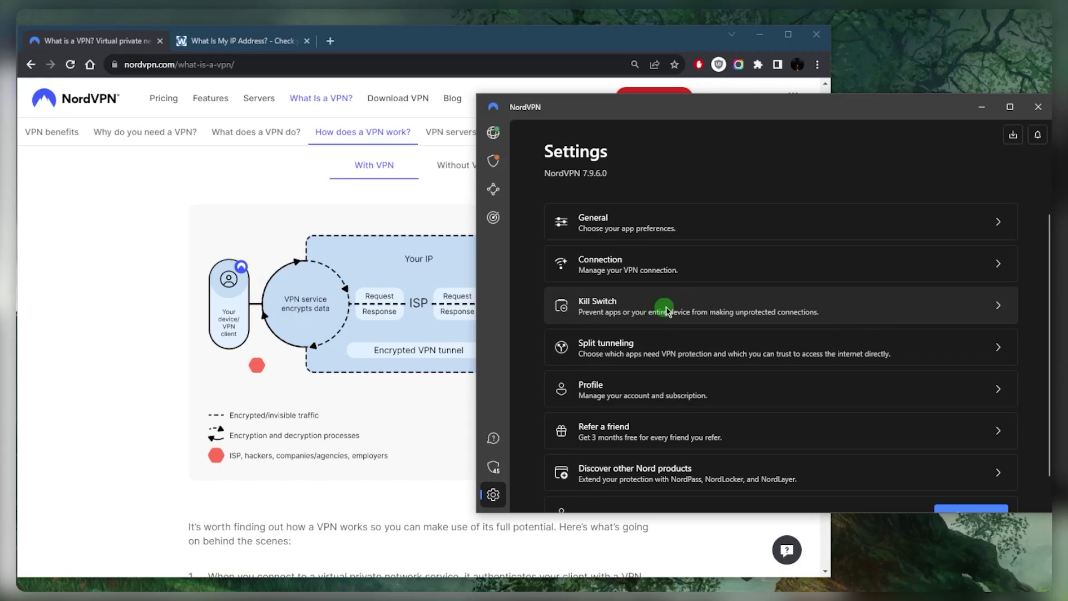
# Step: Review the Kill Switch options, then move on to the Split tunneling settings
pyautogui.click(682, 308)
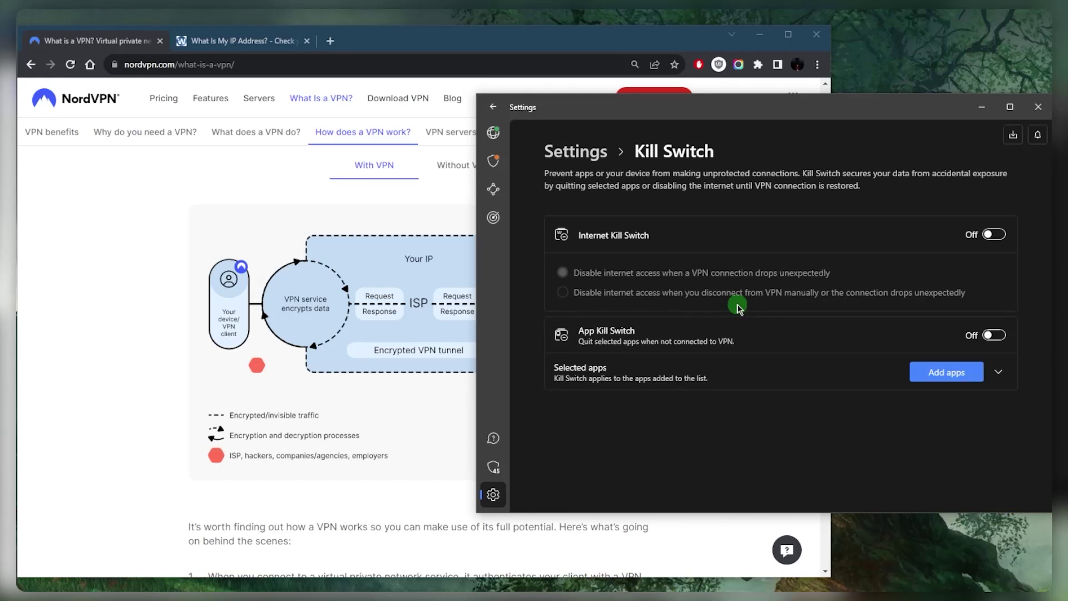
pyautogui.click(583, 160)
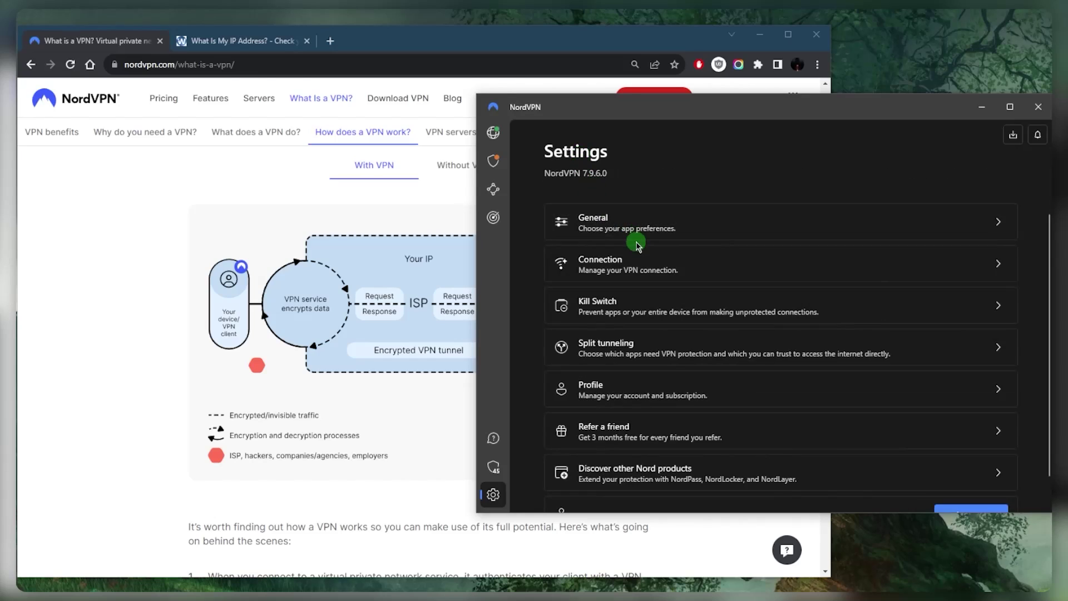
pyautogui.click(679, 346)
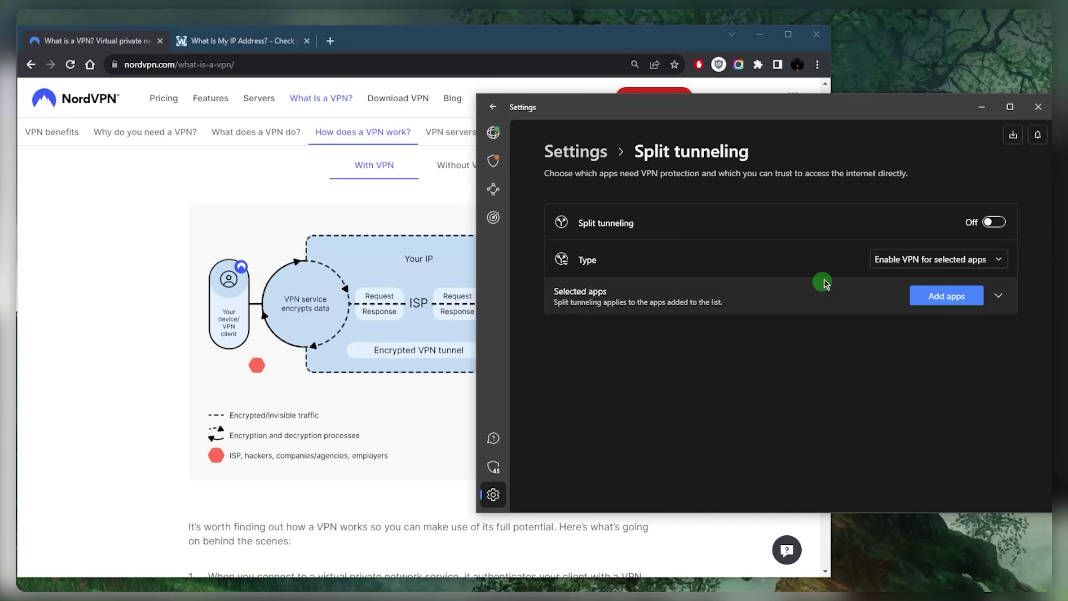
# Step: Expand Selected apps, keep type 'Enable VPN for selected apps', and return to the server map
pyautogui.click(1003, 294)
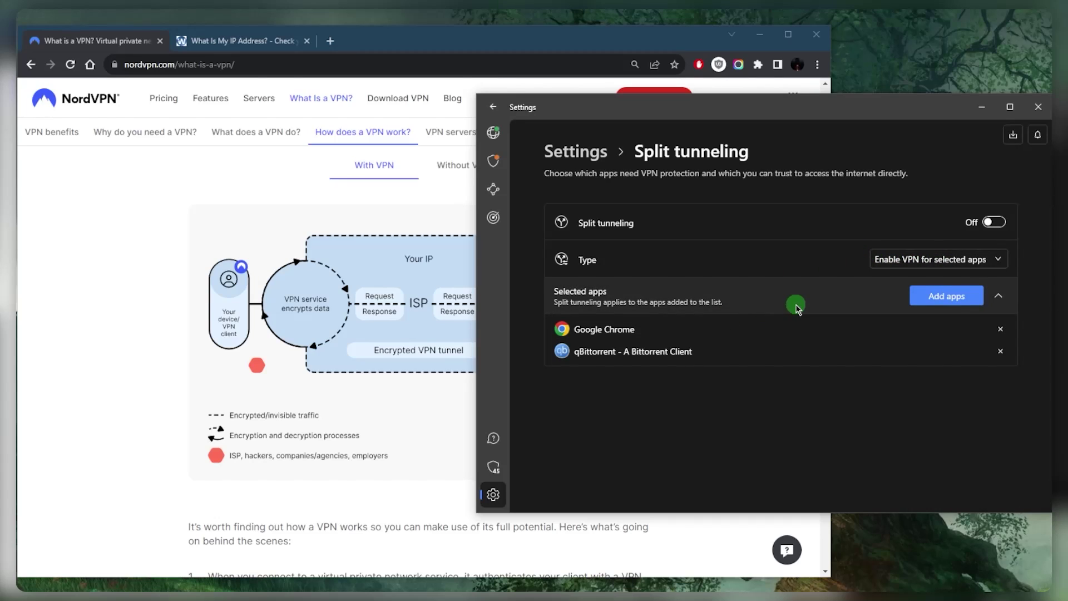
pyautogui.click(907, 259)
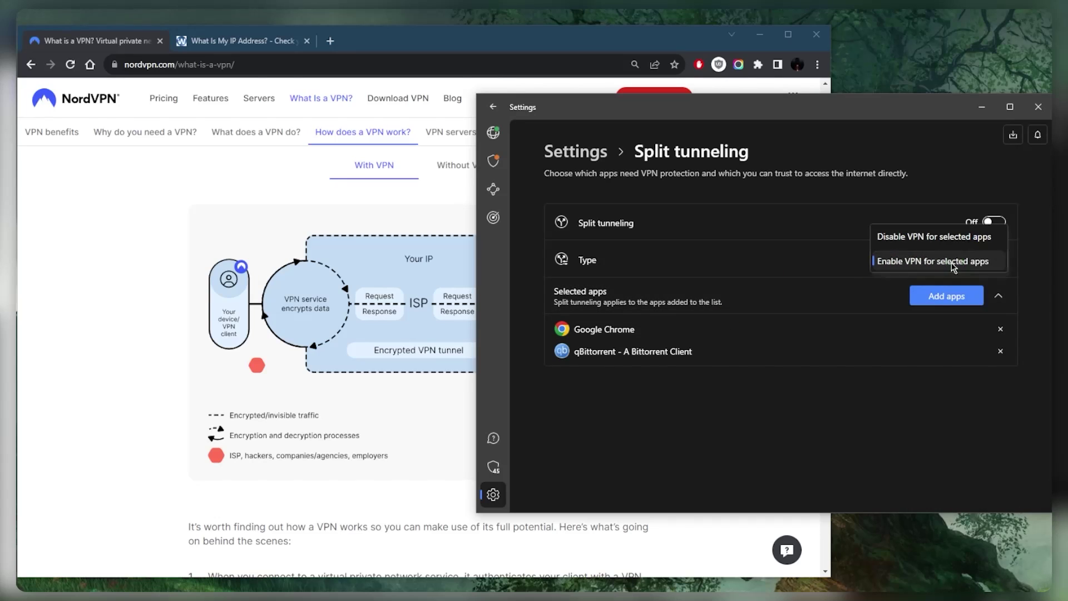
pyautogui.click(937, 167)
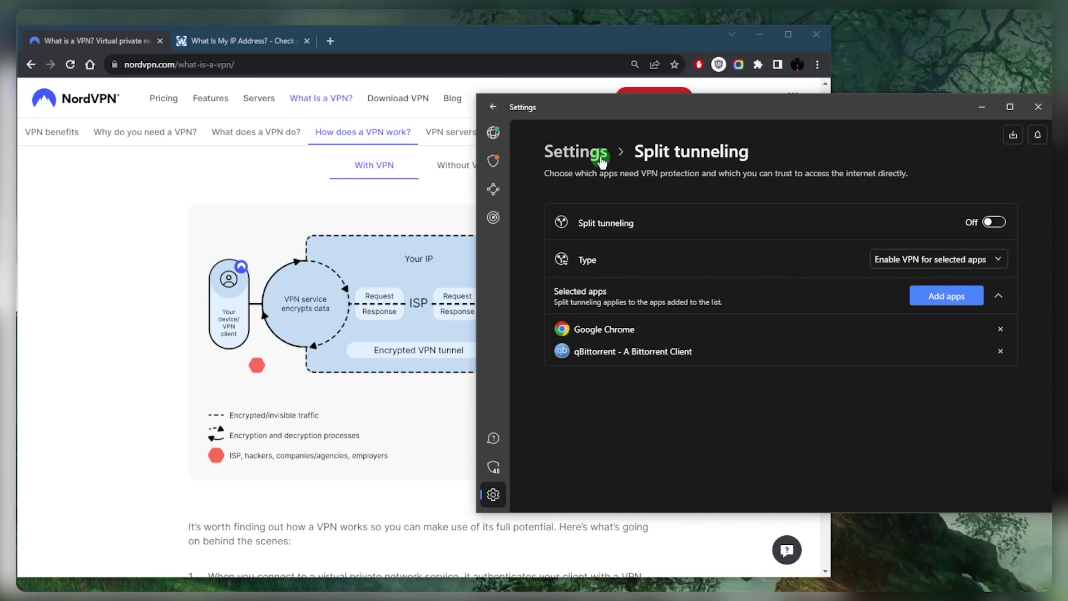
pyautogui.click(503, 137)
pyautogui.click(643, 182)
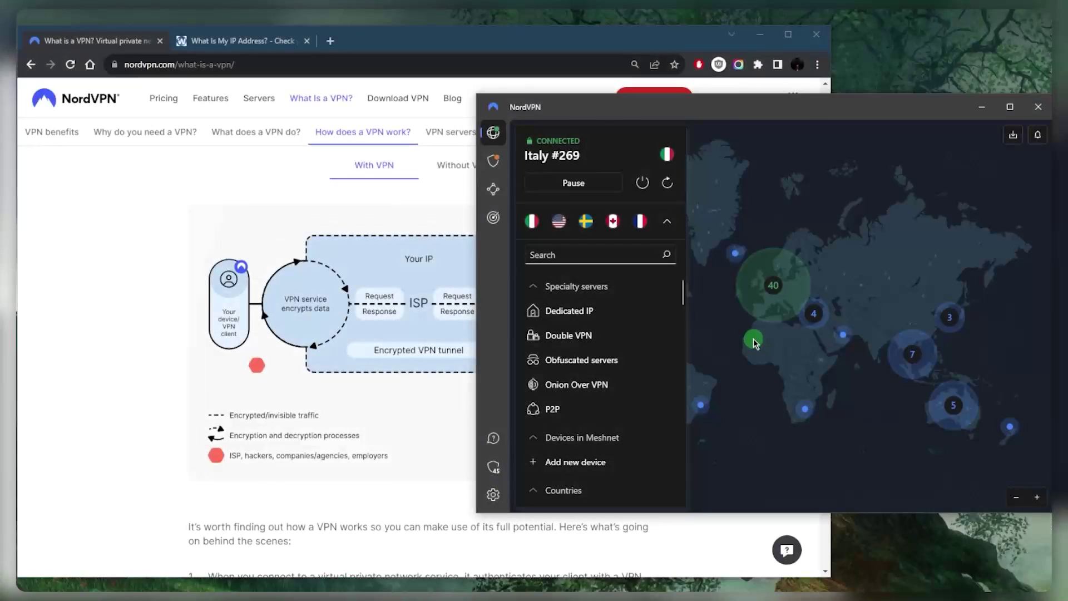
# Step: Zoom the server map into Europe, briefly visit Settings, and shift the map view
pyautogui.scroll(5, 753, 338)
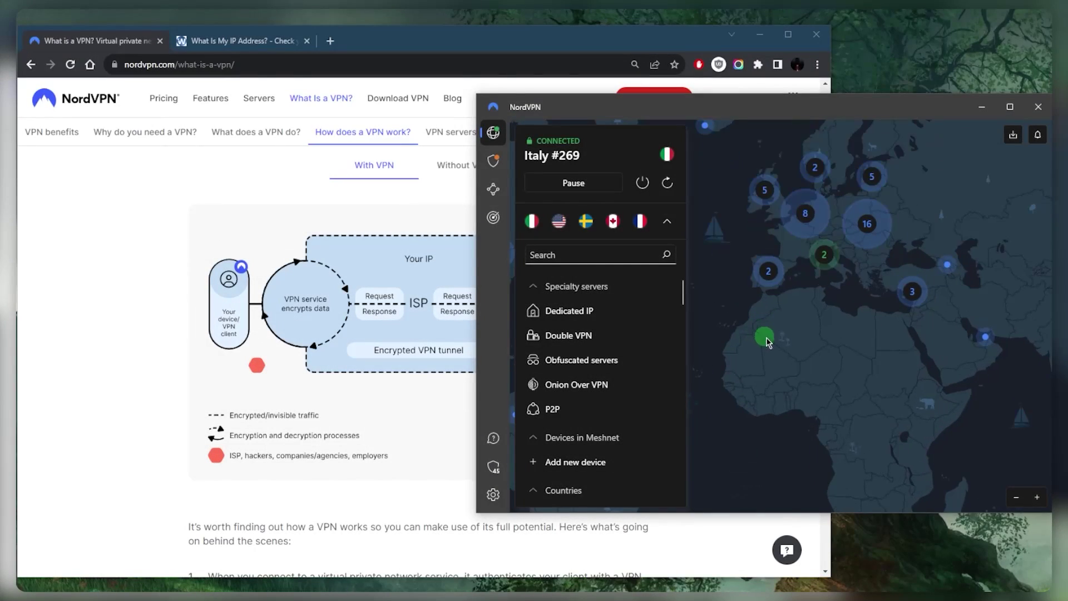
pyautogui.scroll(4, 845, 378)
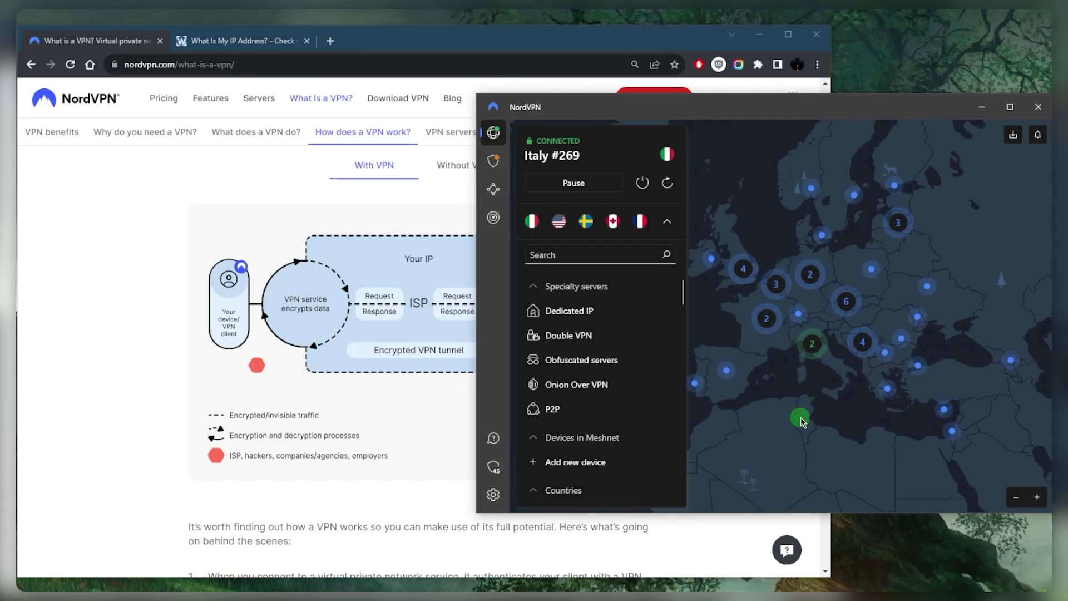
pyautogui.click(493, 494)
pyautogui.click(493, 133)
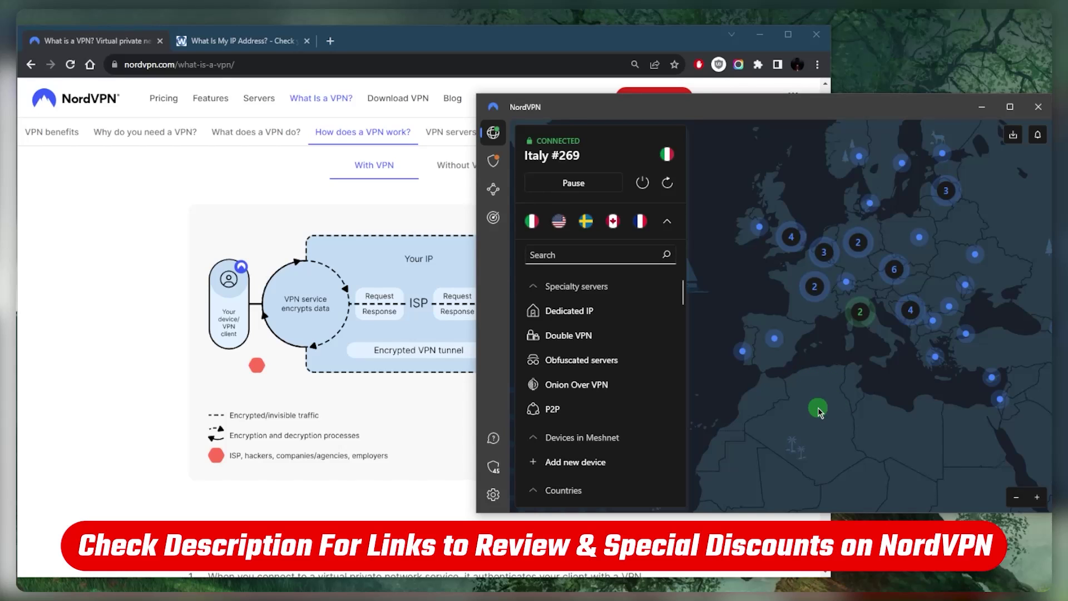
pyautogui.moveTo(837, 379); pyautogui.dragTo(827, 423)
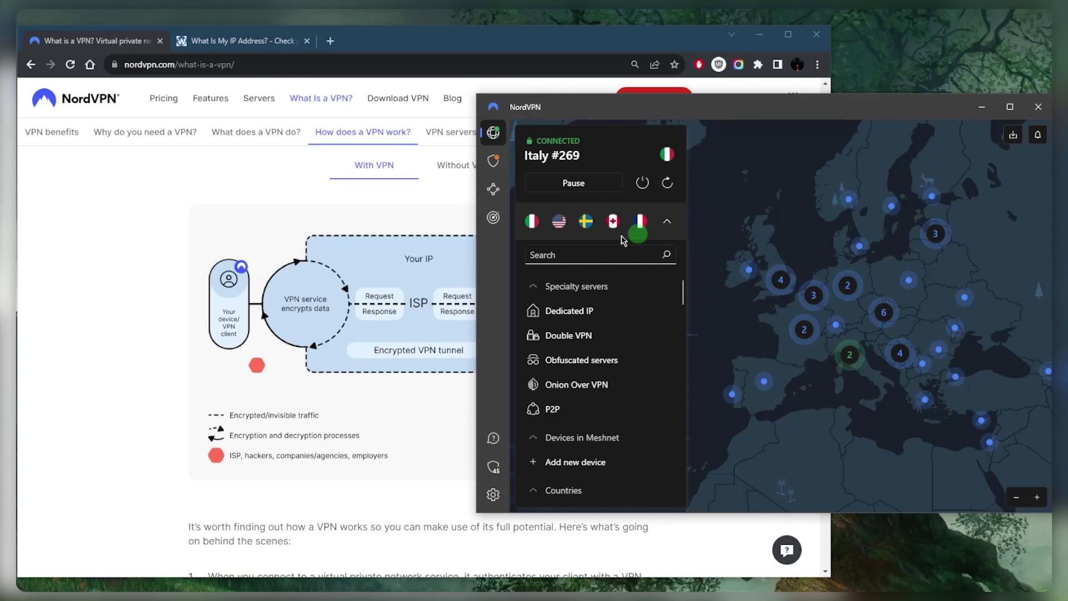
# Step: Pan the map to the US East Coast and connect to New York server United States #6830
pyautogui.moveTo(805, 220); pyautogui.dragTo(777, 180)
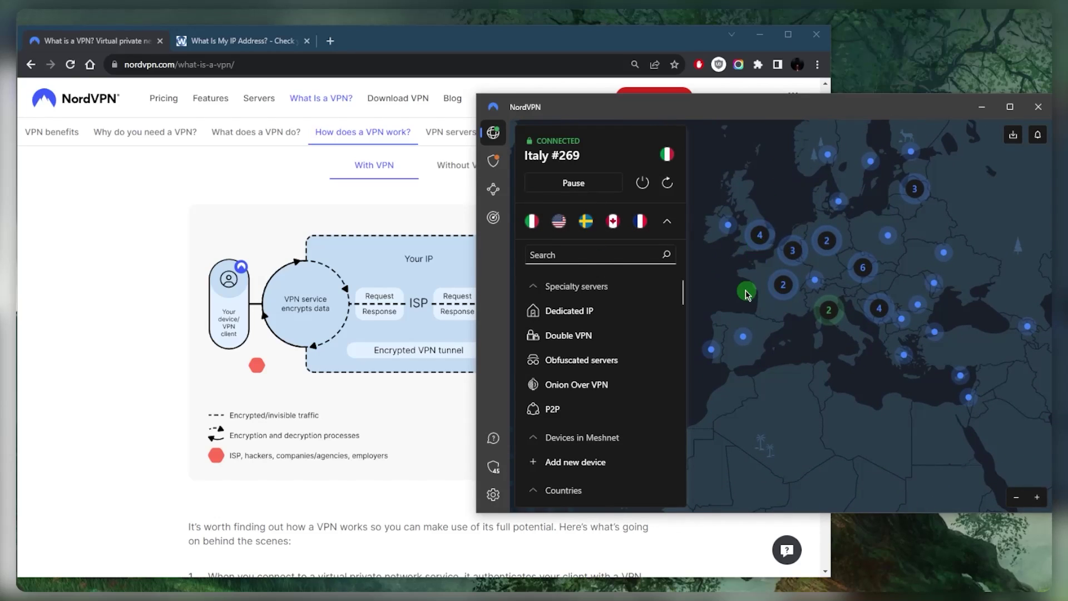
pyautogui.scroll(1, 757, 295)
pyautogui.moveTo(760, 365); pyautogui.dragTo(901, 412)
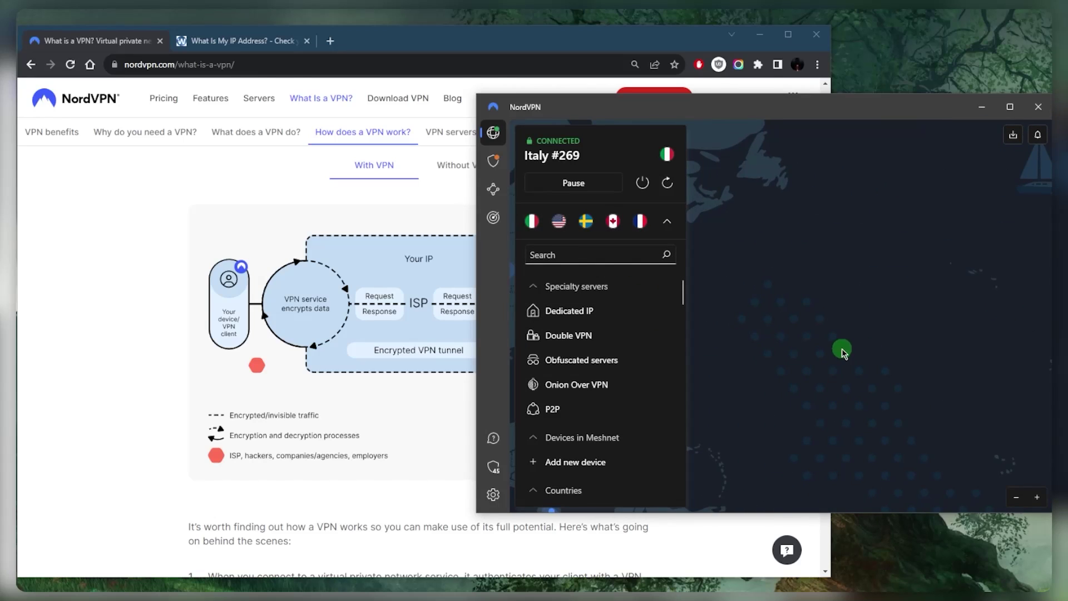
pyautogui.scroll(-3, 787, 351)
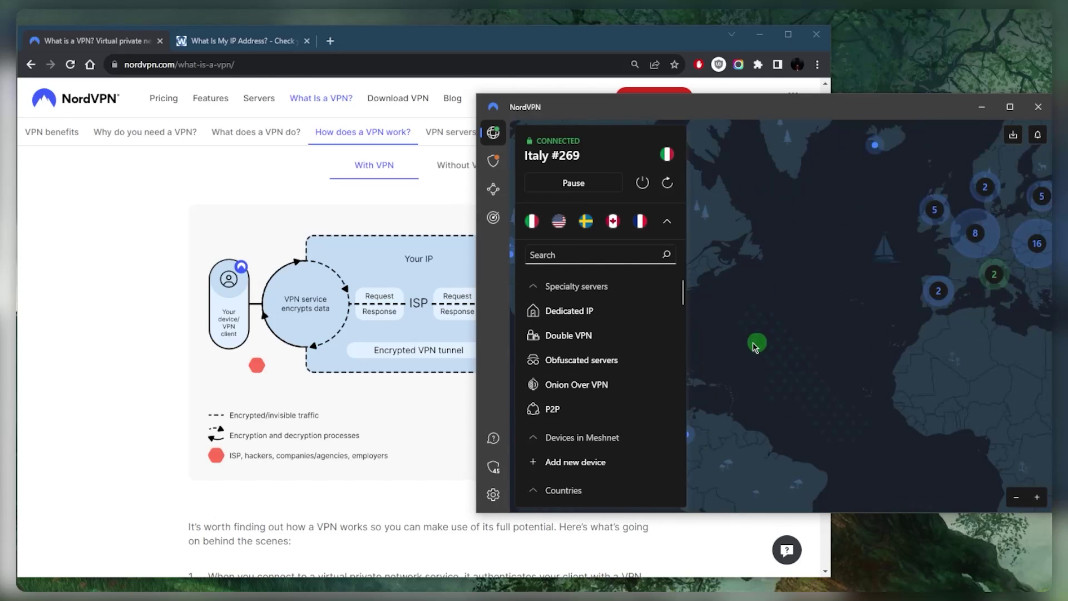
pyautogui.moveTo(753, 342); pyautogui.dragTo(939, 316)
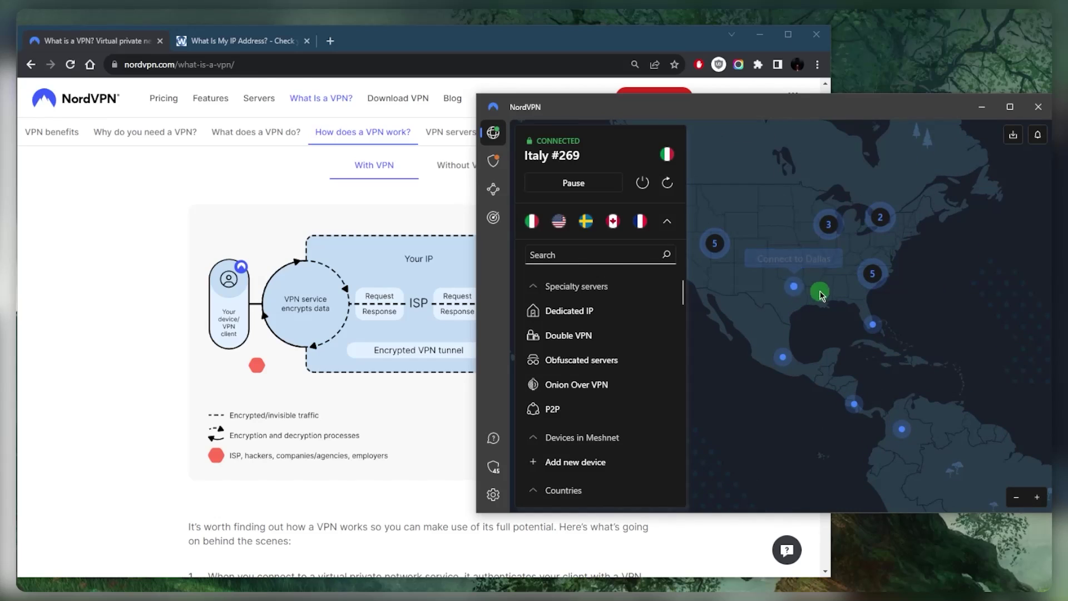
pyautogui.scroll(1, 828, 310)
pyautogui.scroll(2, 828, 312)
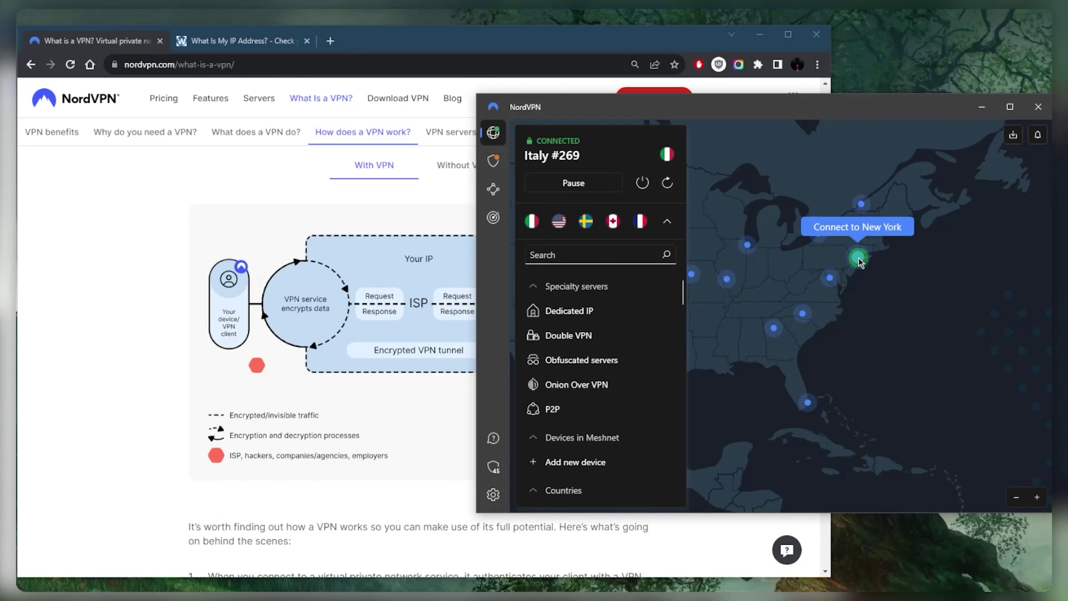
pyautogui.click(831, 274)
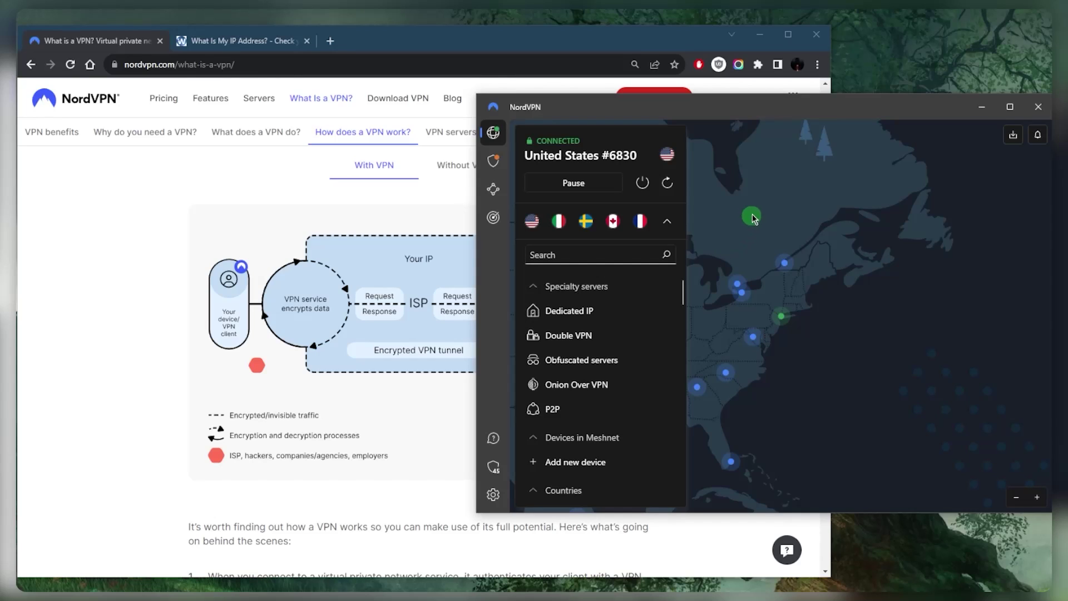
pyautogui.moveTo(761, 221); pyautogui.dragTo(833, 225)
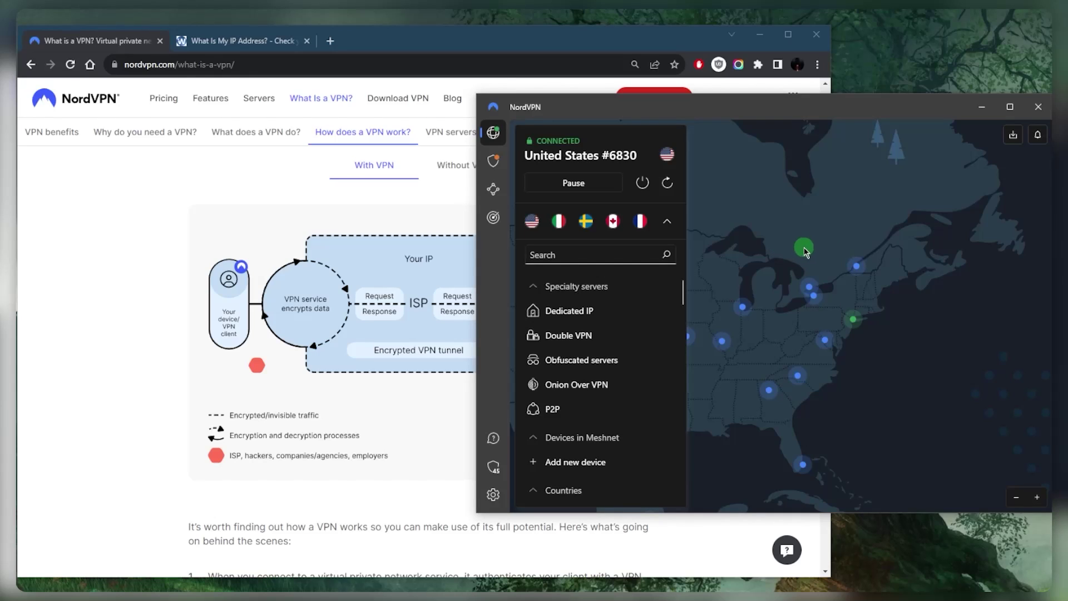
pyautogui.moveTo(803, 247)
pyautogui.mouseDown()
pyautogui.moveTo(821, 237)
pyautogui.moveTo(823, 251)
pyautogui.mouseUp()
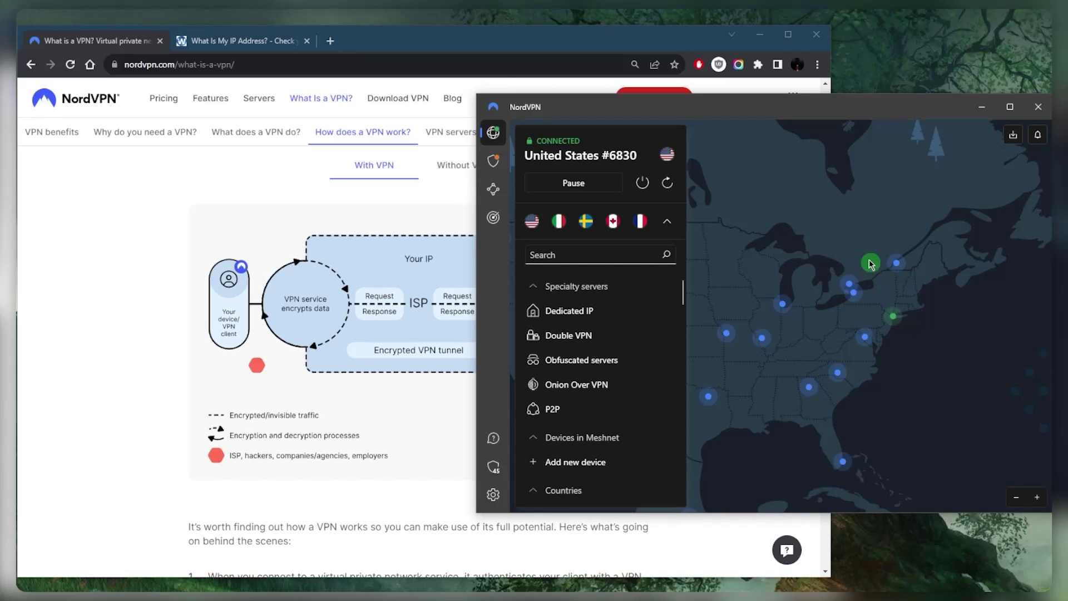
# Step: Confirm the IP checker shows New York, United States, then return to the 'What is a VPN?' tab
pyautogui.click(229, 51)
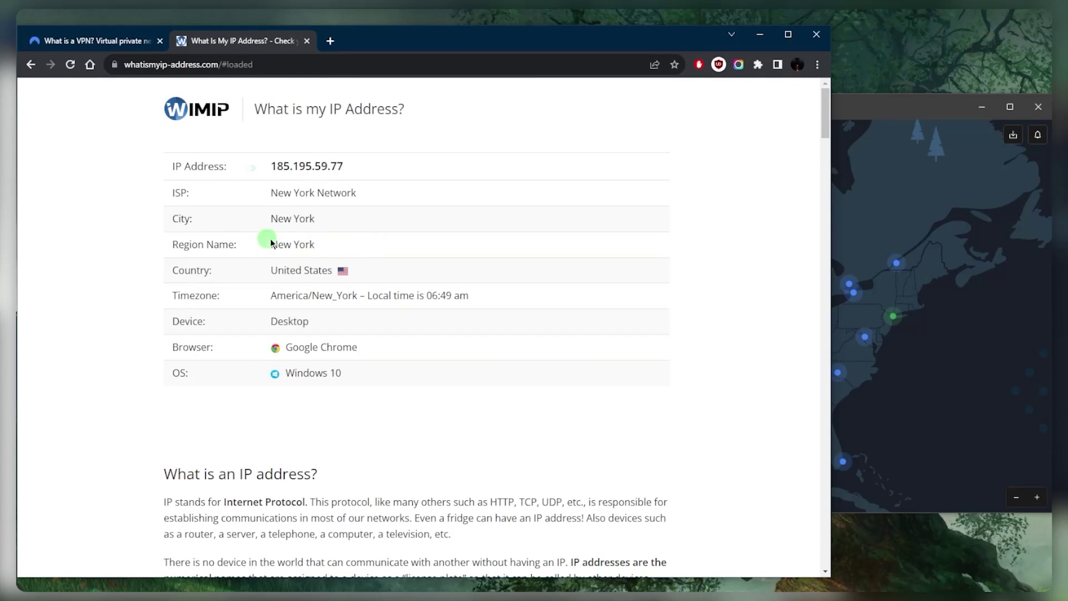
pyautogui.click(929, 207)
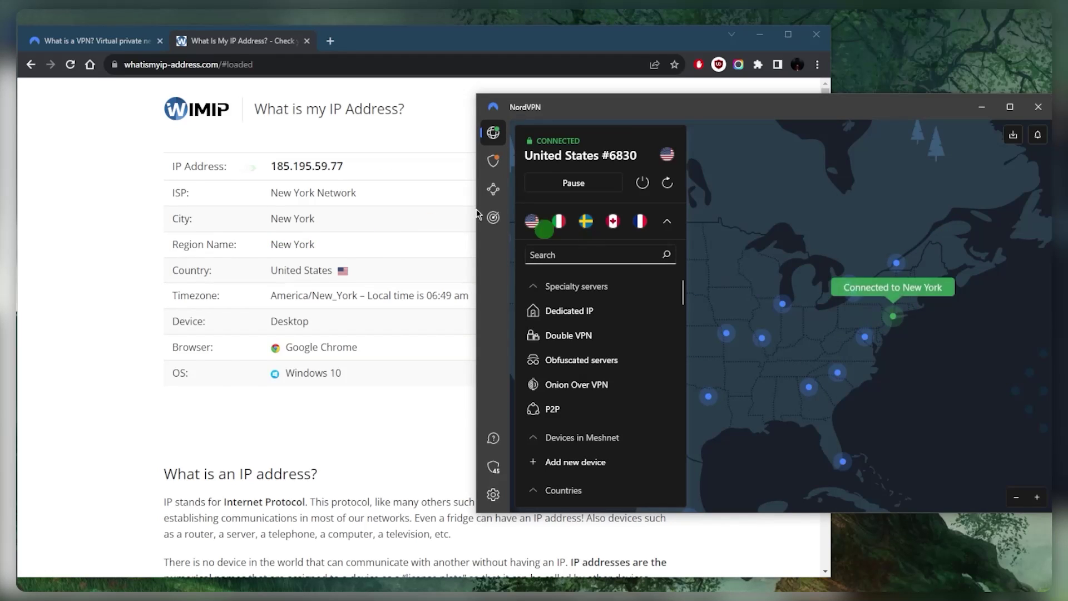
pyautogui.click(117, 45)
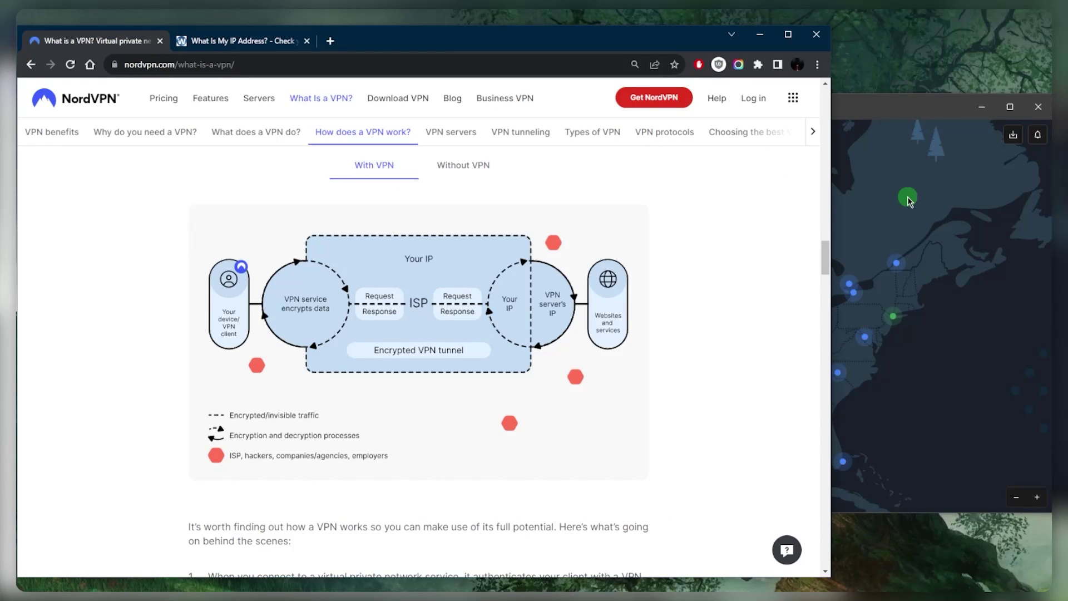
# Step: Bring NordVPN to the front, collapse its server list to reveal the full world map, and view Threat Protection
pyautogui.click(910, 201)
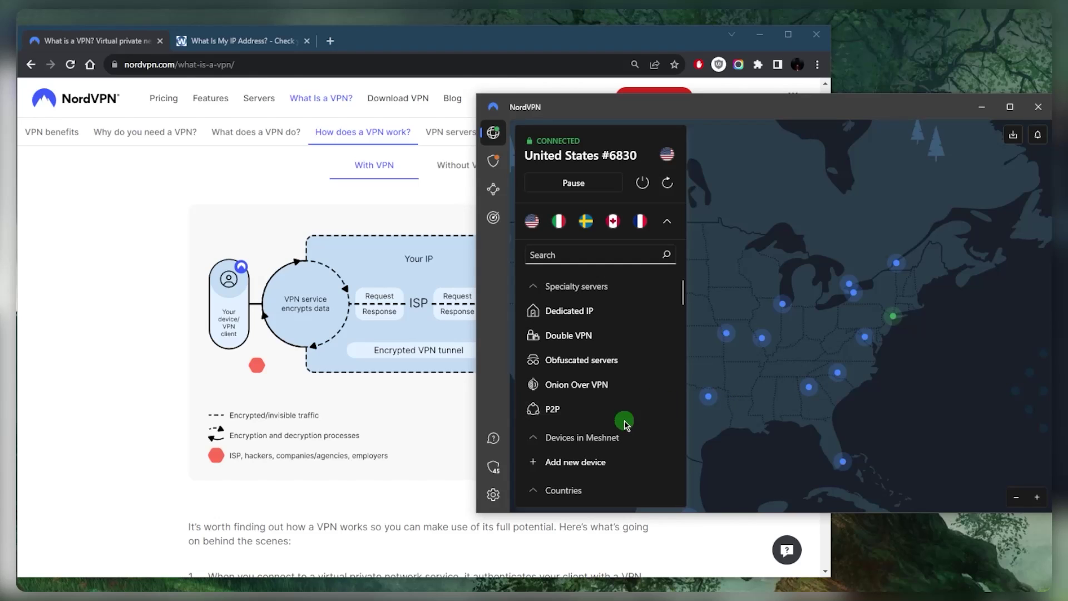
pyautogui.click(666, 414)
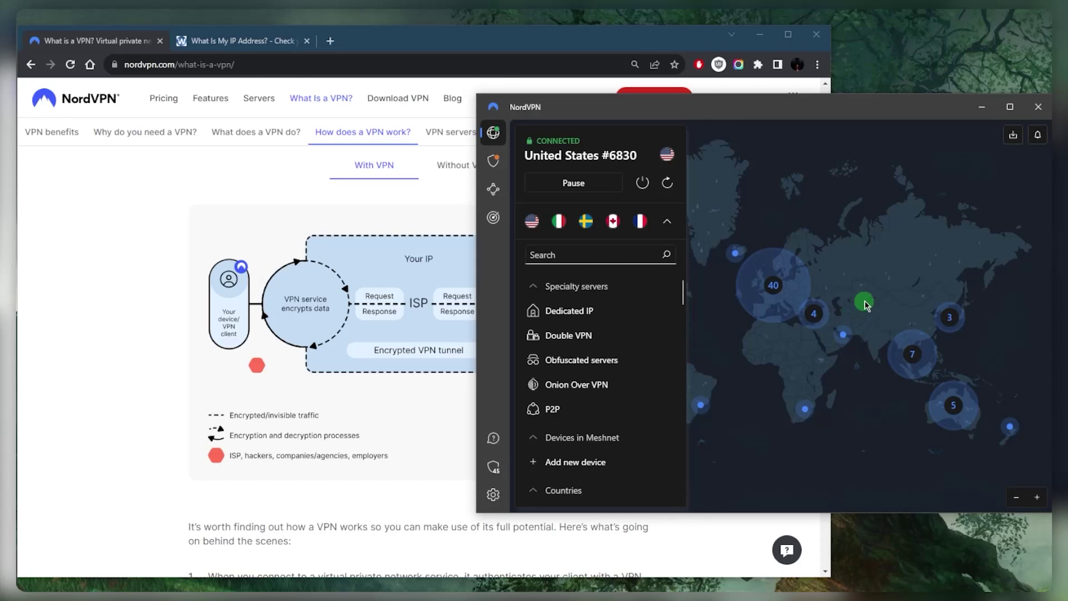
pyautogui.click(670, 223)
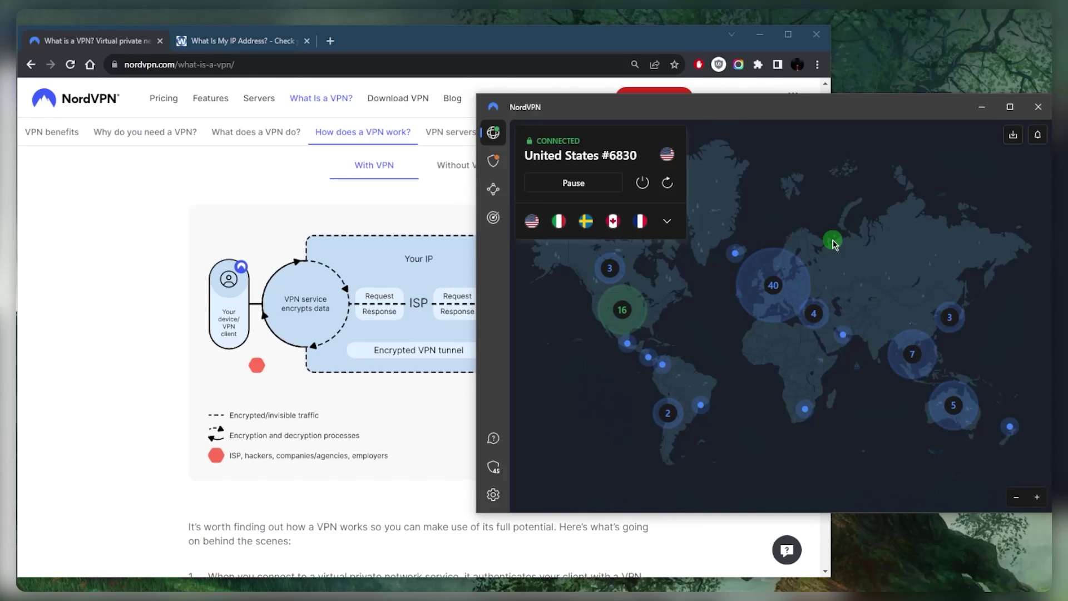
pyautogui.click(494, 161)
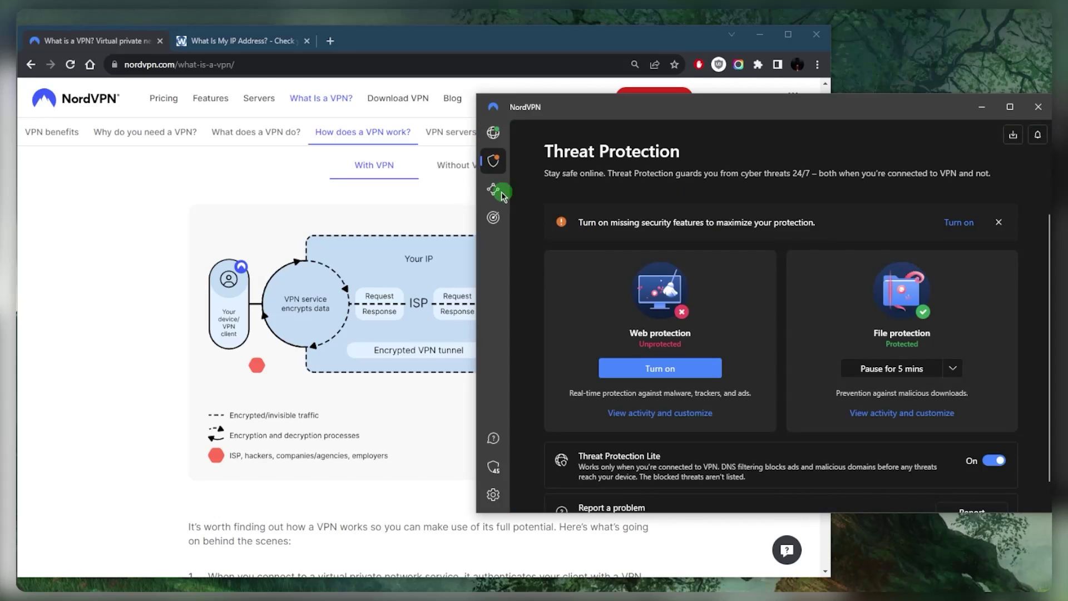
# Step: Look over the Meshnet and Dark Web Monitor pages, then return to the connected world map
pyautogui.click(494, 190)
pyautogui.click(494, 217)
pyautogui.click(493, 133)
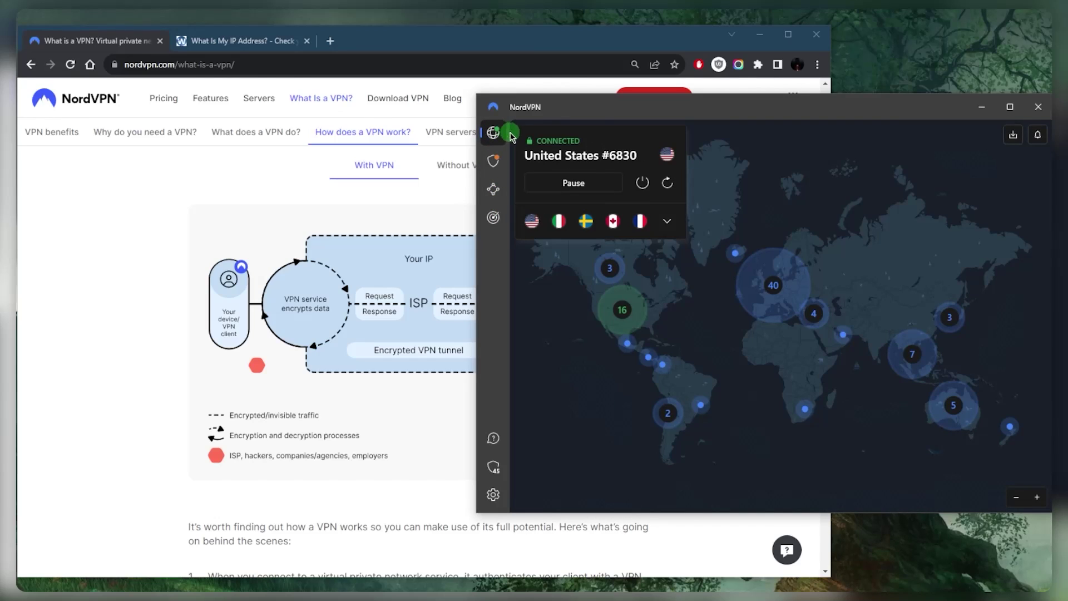
pyautogui.click(845, 219)
# Step: Revisit Threat Protection, Meshnet and Dark Web Monitor, then show the map with the server list expanded
pyautogui.click(491, 162)
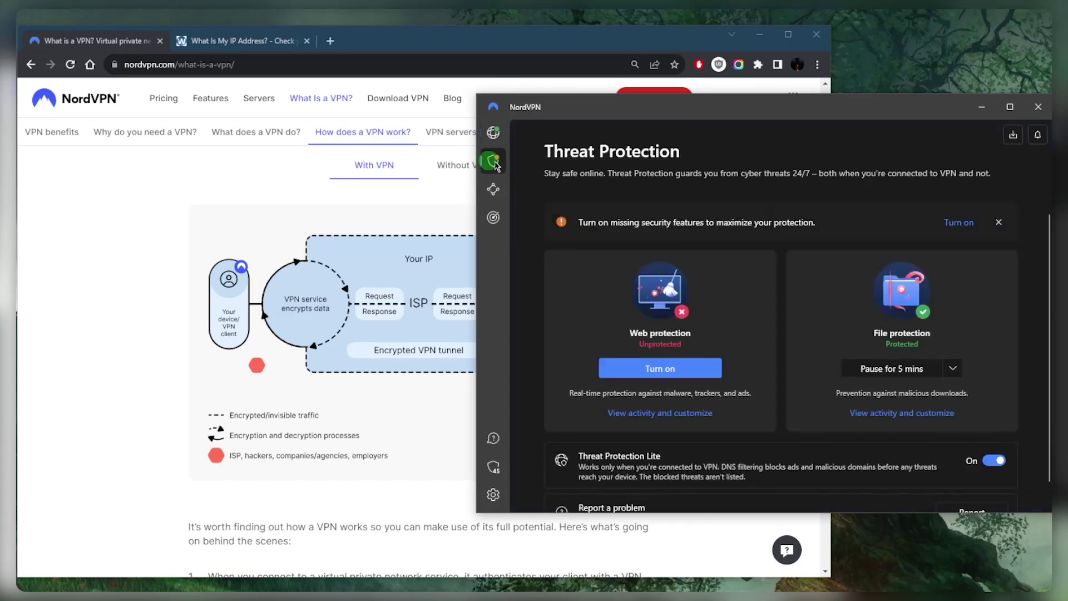
pyautogui.click(492, 192)
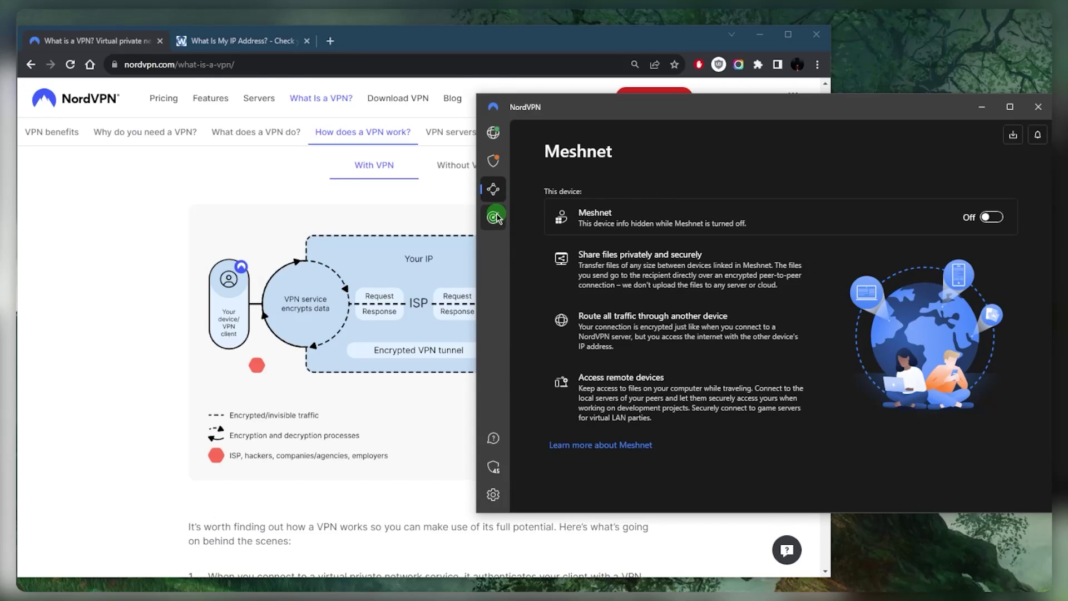
pyautogui.click(493, 217)
pyautogui.click(493, 133)
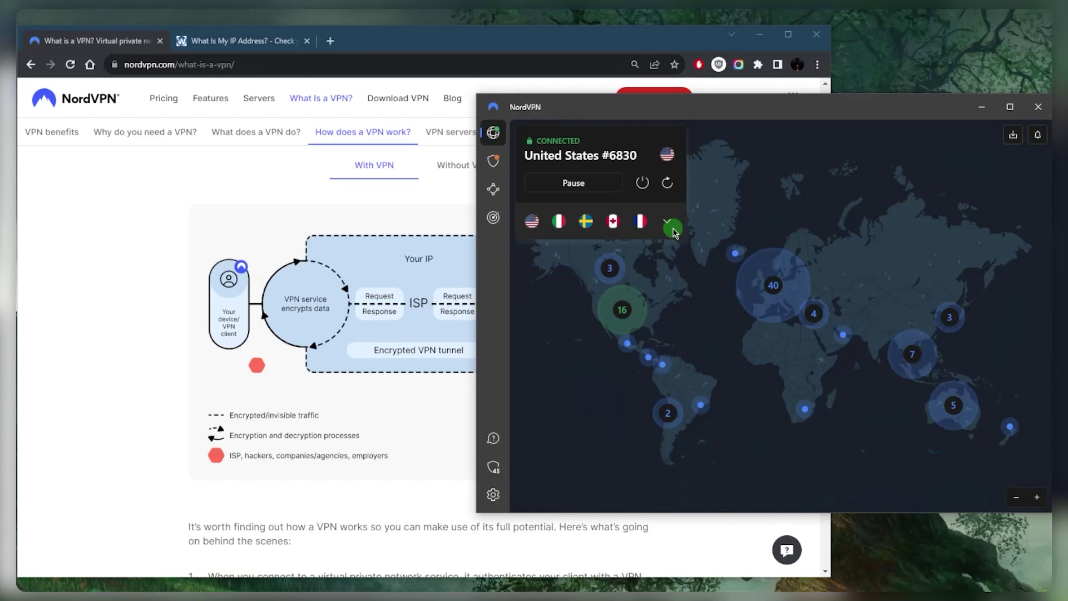
pyautogui.click(667, 220)
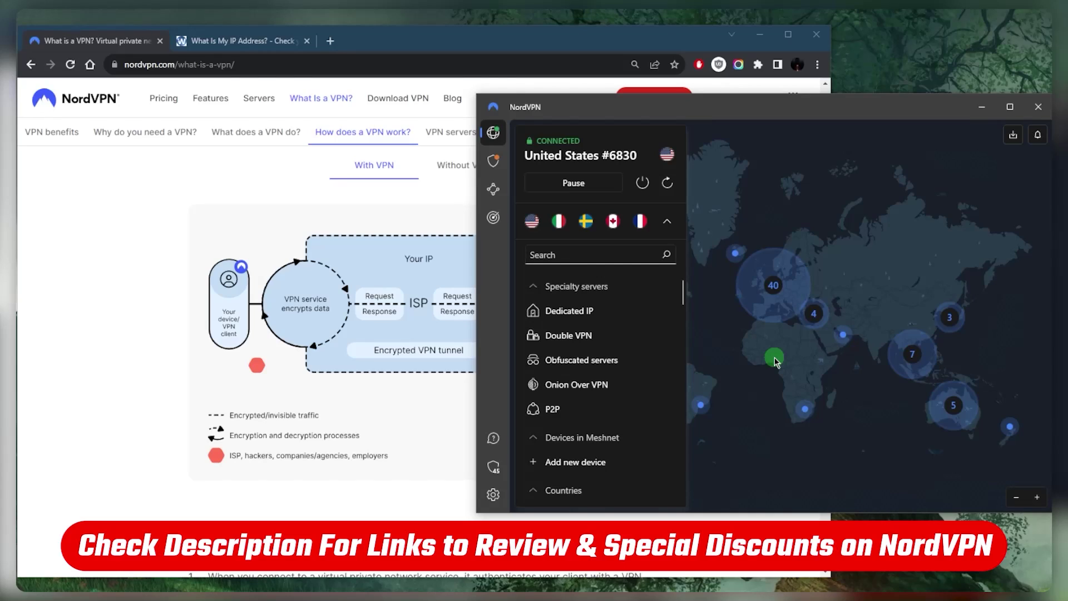
pyautogui.moveTo(670, 317)
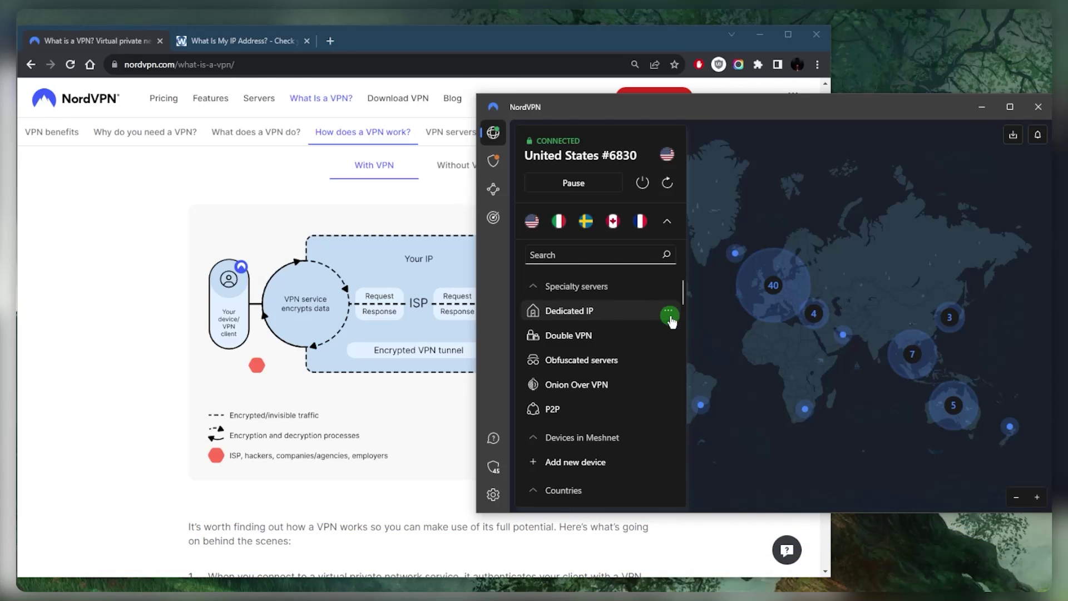